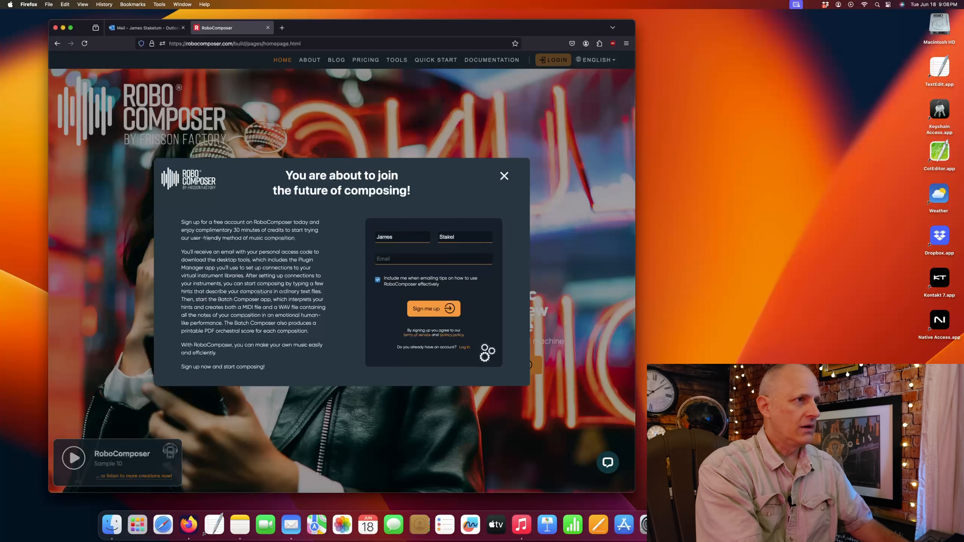
- Finish the last name, enter the account e-mail address, and submit the RoboComposer sign-up
type("m")
key("Tab")
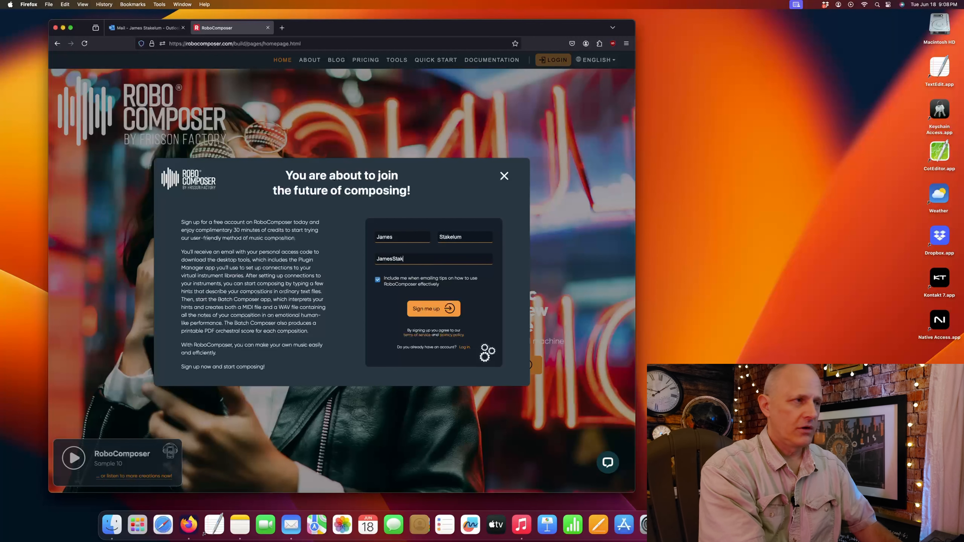
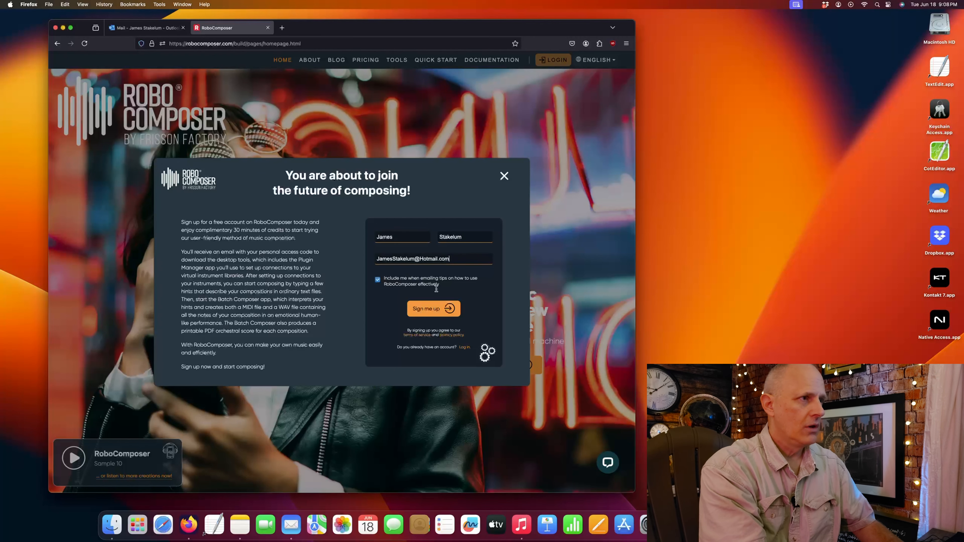
left_click(434, 315)
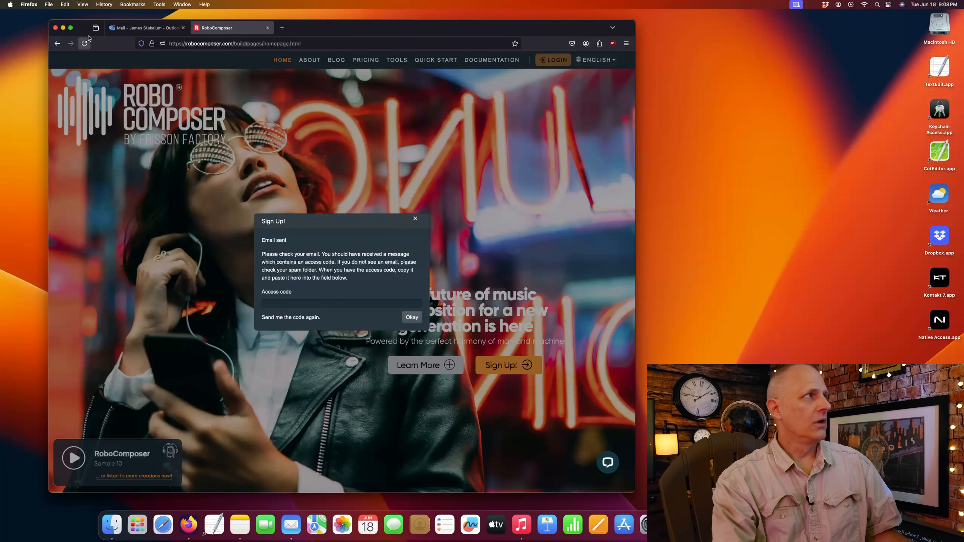
- Open the RoboComposer access-code email in Outlook and select the code in its body
left_click(130, 29)
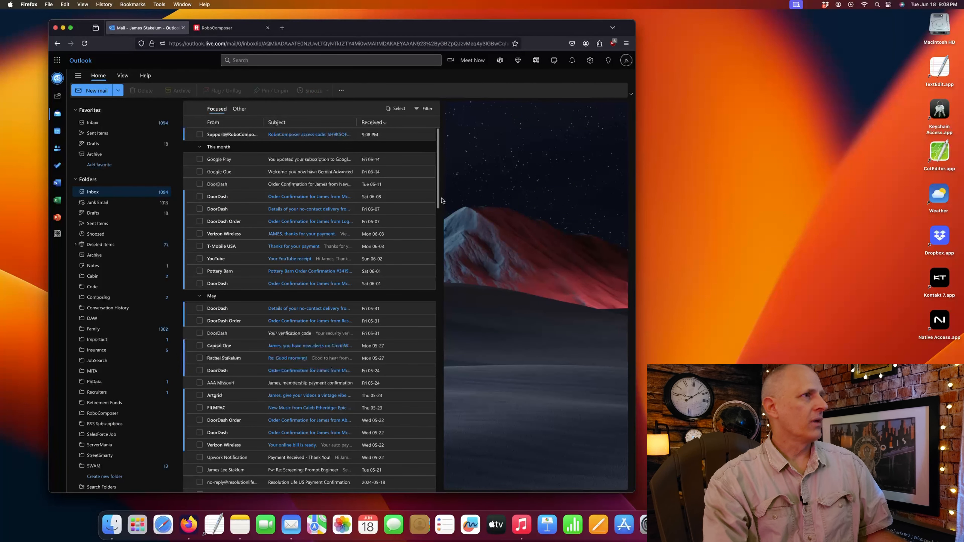
left_click(310, 137)
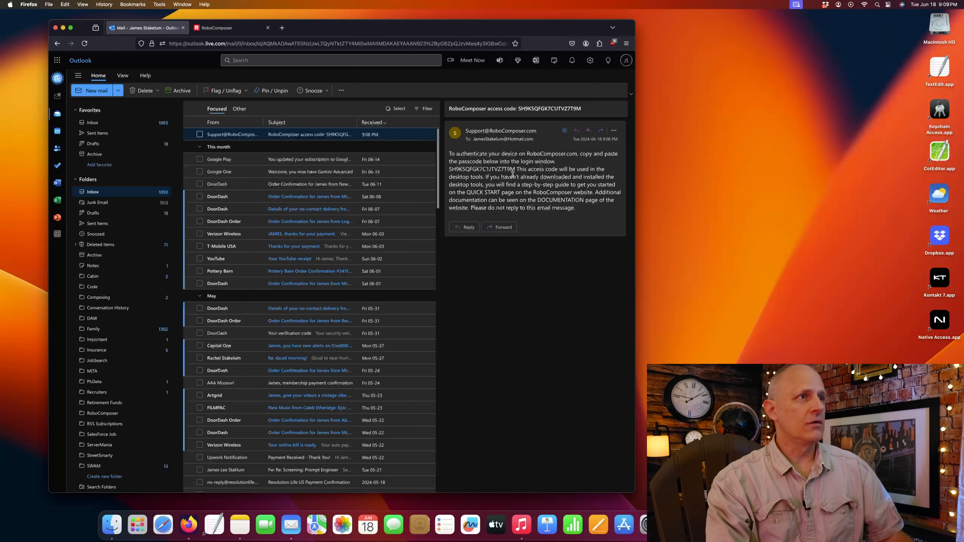
left_click_drag(516, 168, 449, 170)
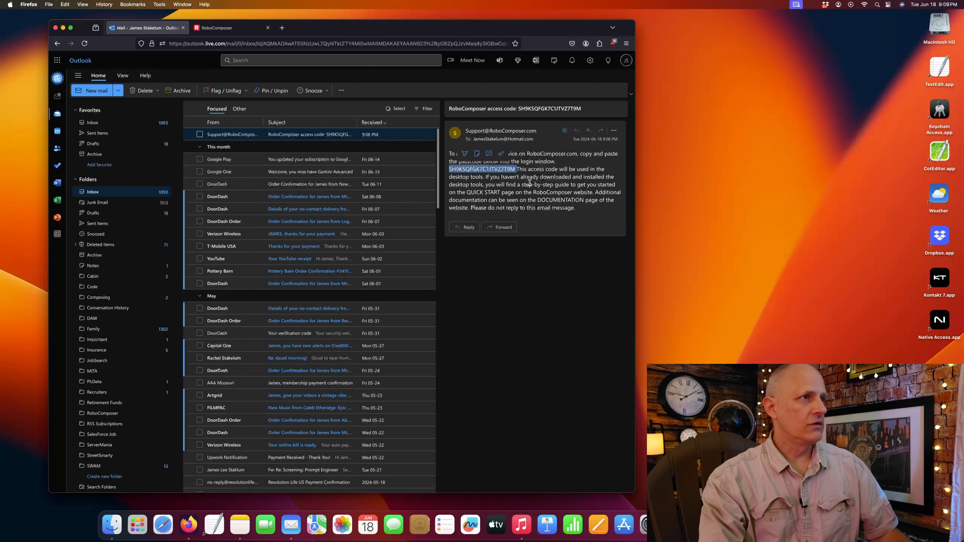
- Paste the emailed code into the RoboComposer Access code field and confirm to log in
left_click(224, 30)
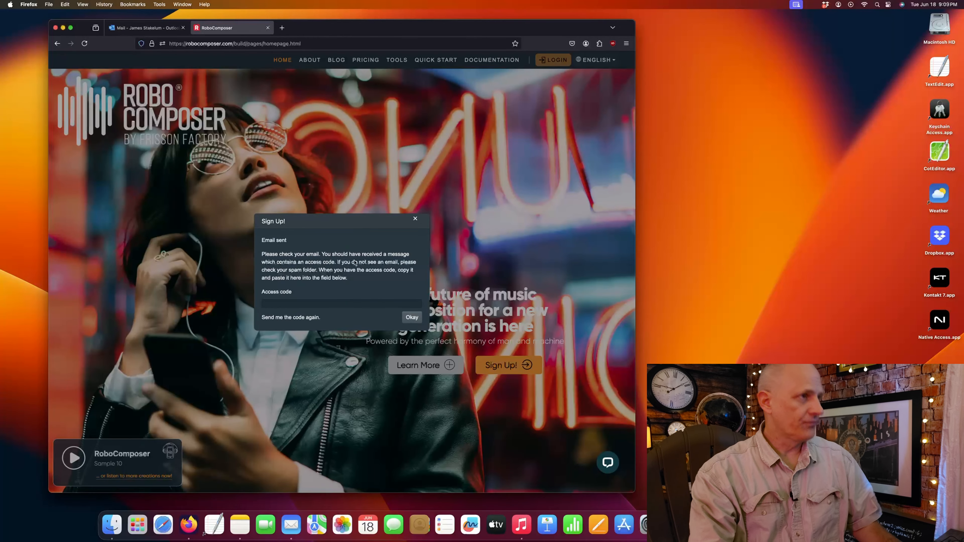
left_click(349, 302)
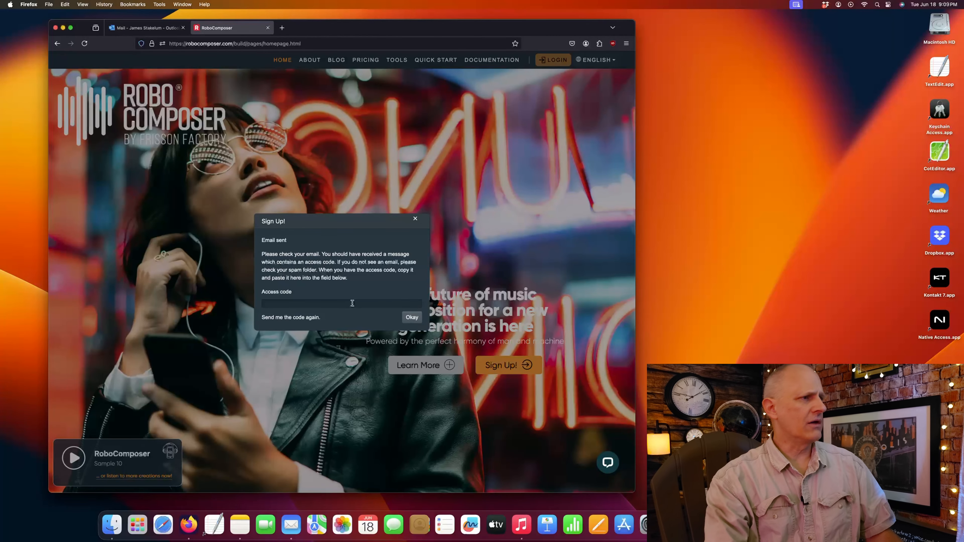
key("super+v")
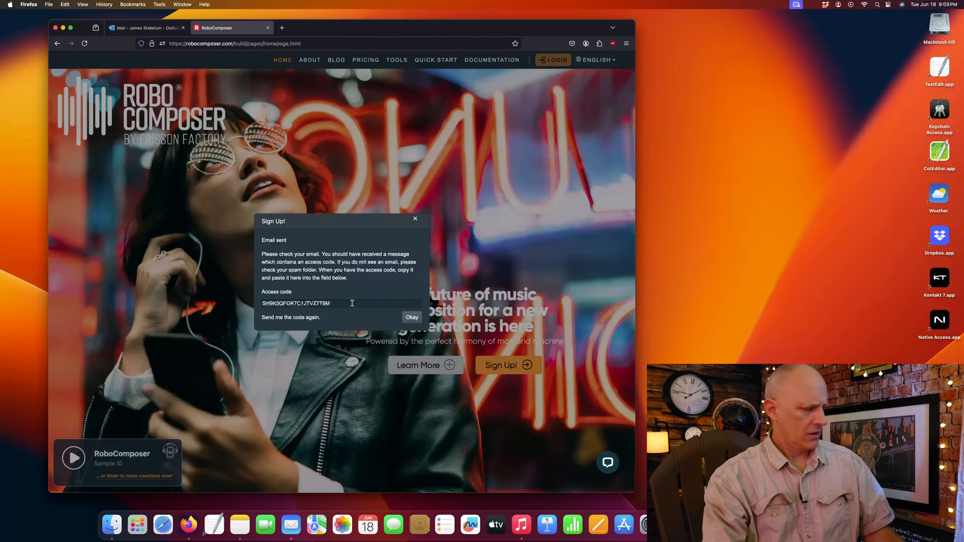
left_click(411, 317)
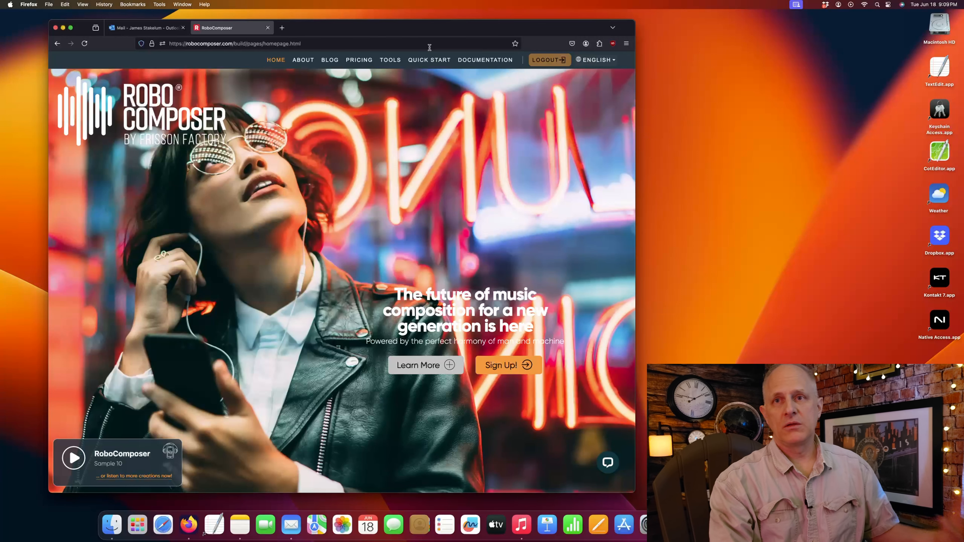
- Download the macOS RoboComposer.zip from the Quick Start page
left_click(429, 61)
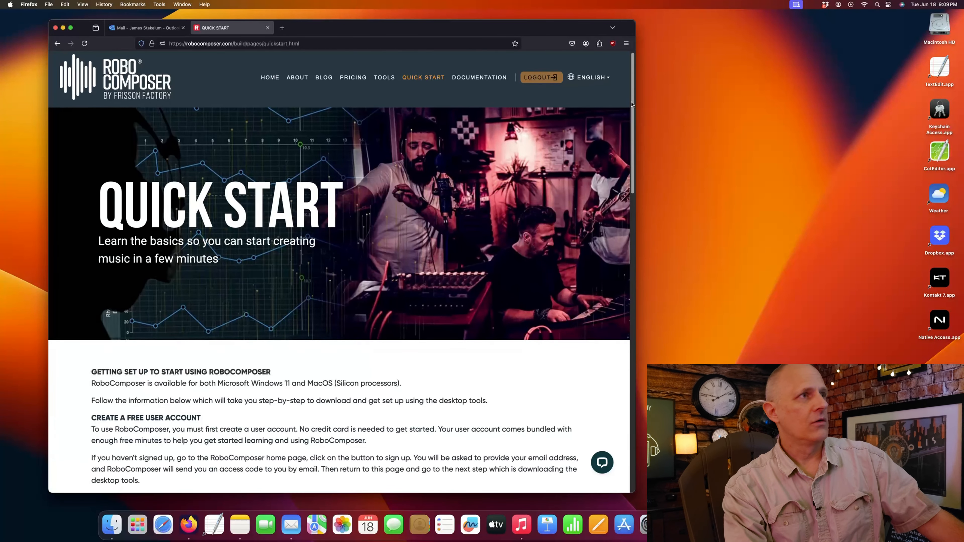
left_click_drag(631, 105, 628, 206)
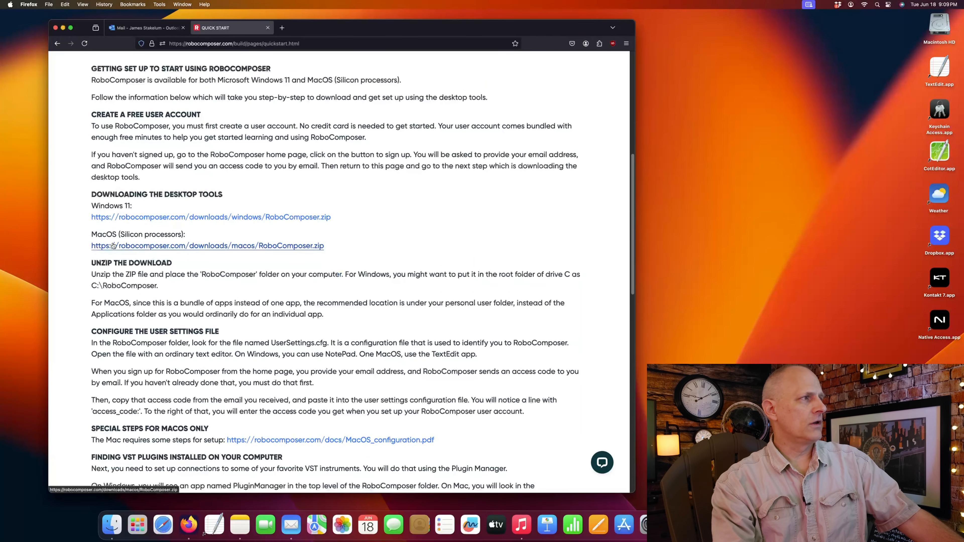
left_click(231, 246)
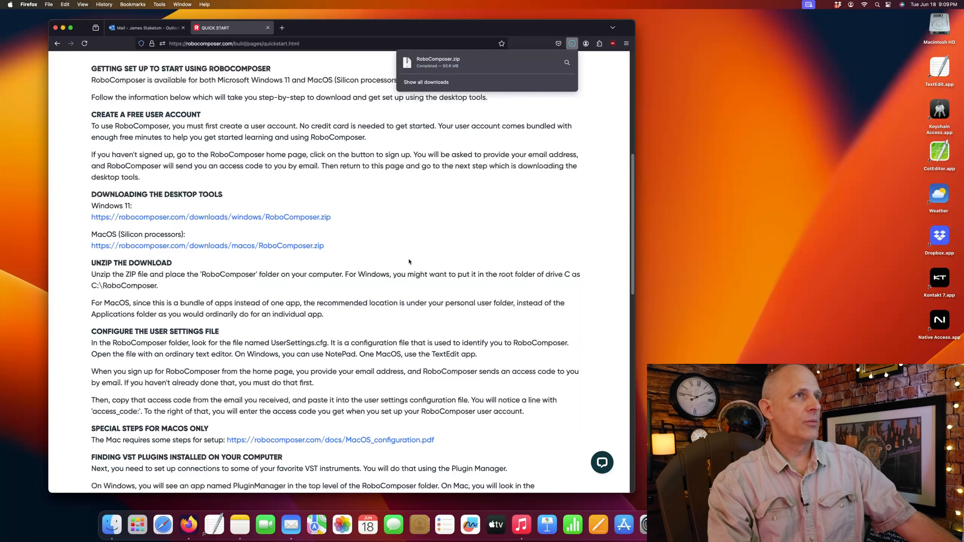
- Check the full downloads list for RoboComposer.zip, close it, and bring up Finder
left_click(415, 83)
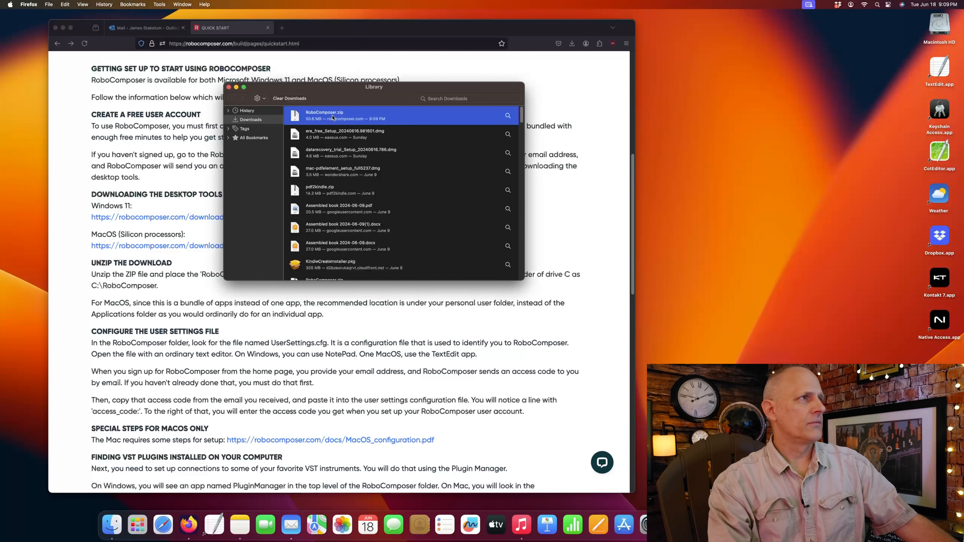
left_click(228, 86)
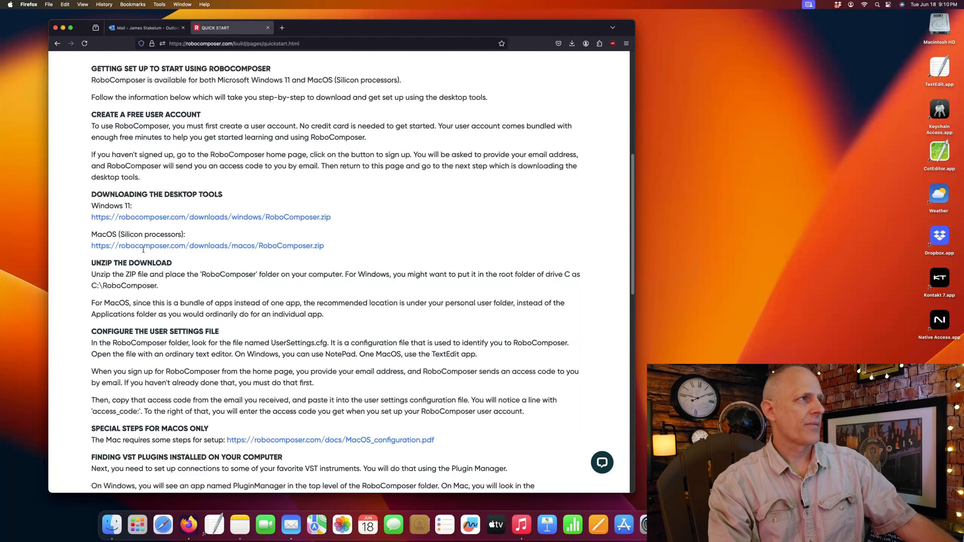
left_click(111, 524)
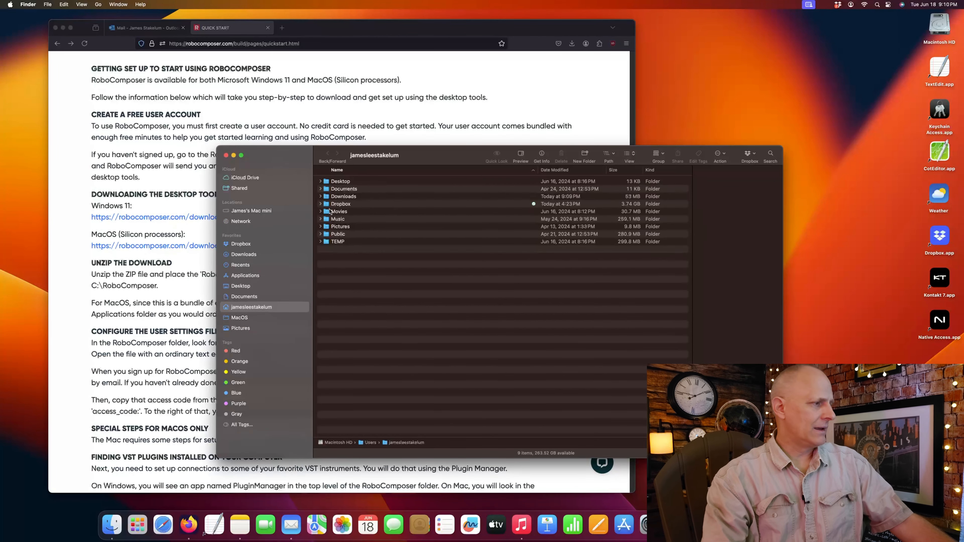
- Extract RoboComposer.zip in Downloads with Archive Utility
double_click(344, 196)
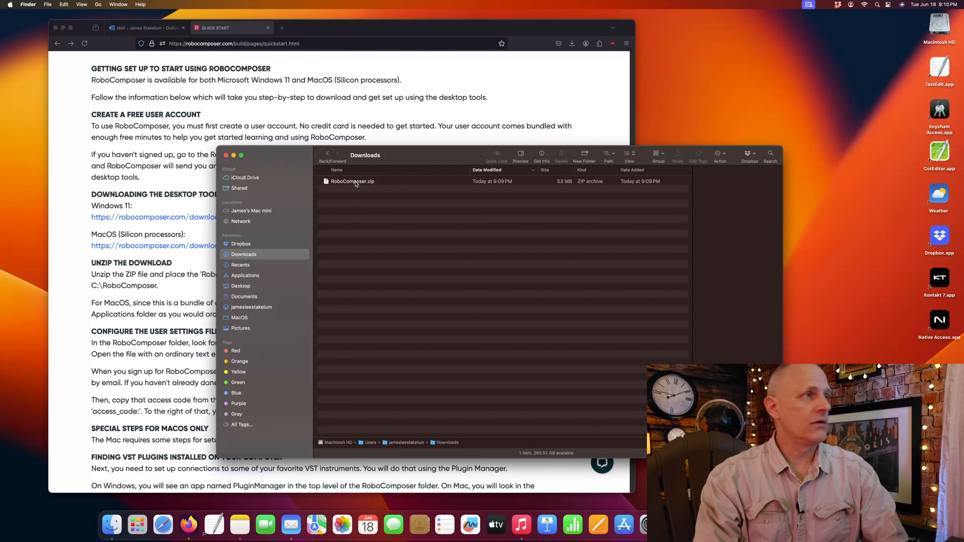
right_click(356, 183)
mouse_move(387, 198)
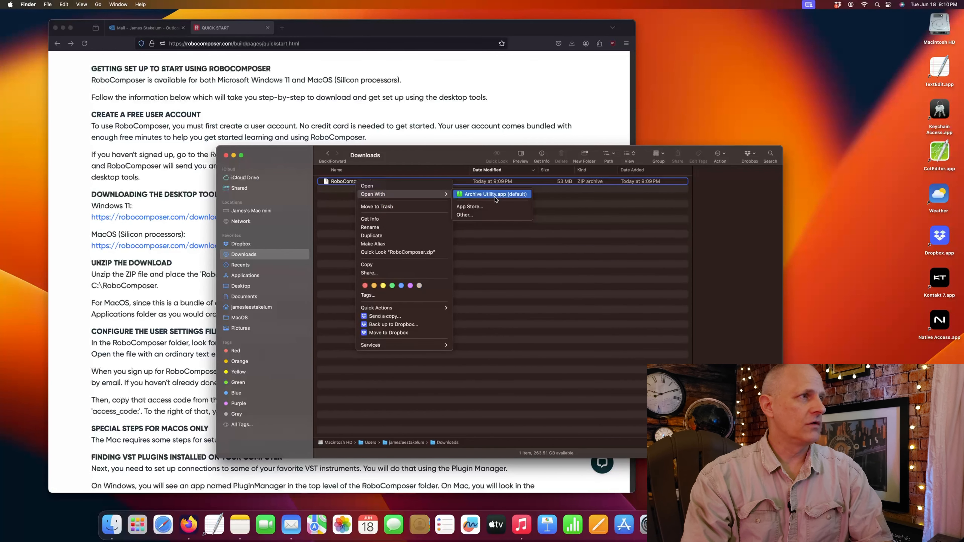
left_click(495, 198)
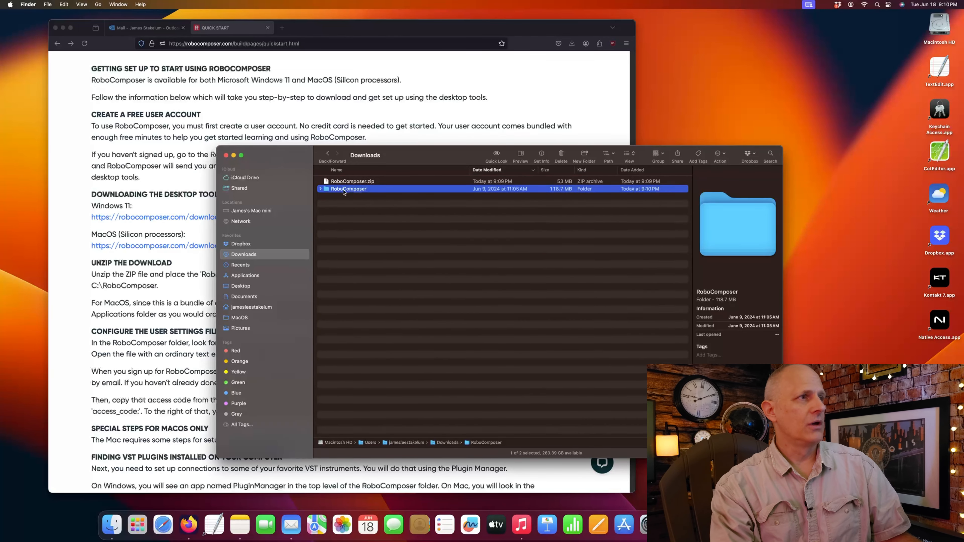
- Check the extracted RoboComposer folder's contents, return to Downloads, and minimize Firefox
double_click(345, 190)
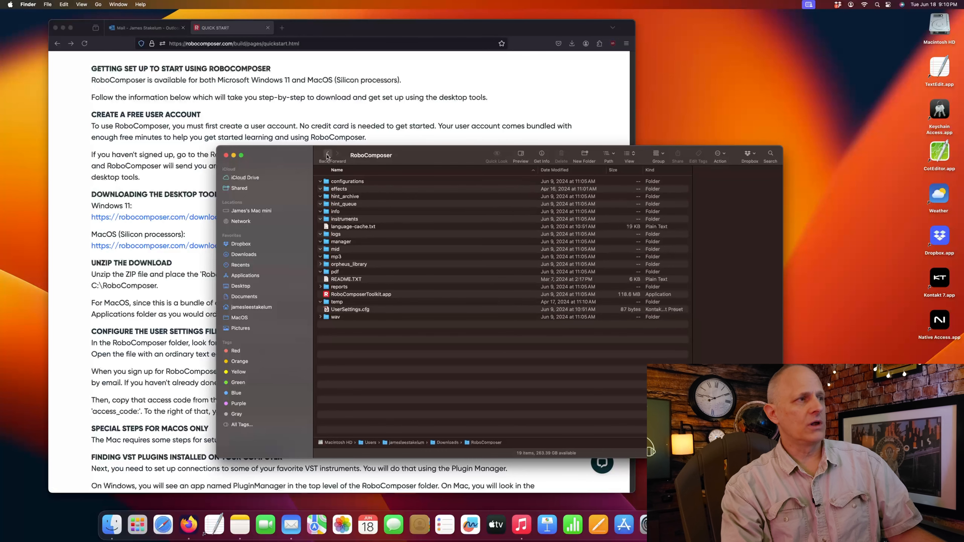
left_click(327, 153)
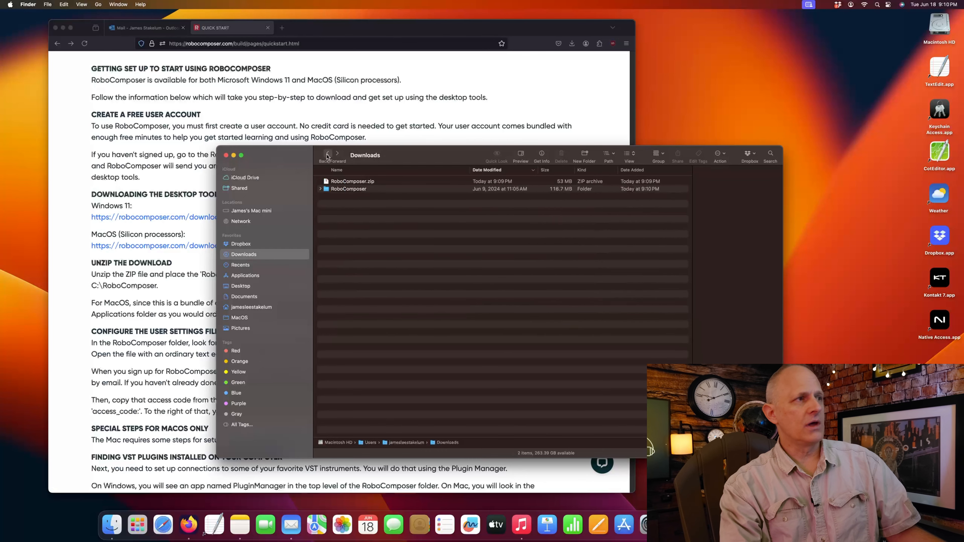
left_click(62, 27)
- Copy the RoboComposer folder from Downloads
left_click_drag(427, 158, 487, 146)
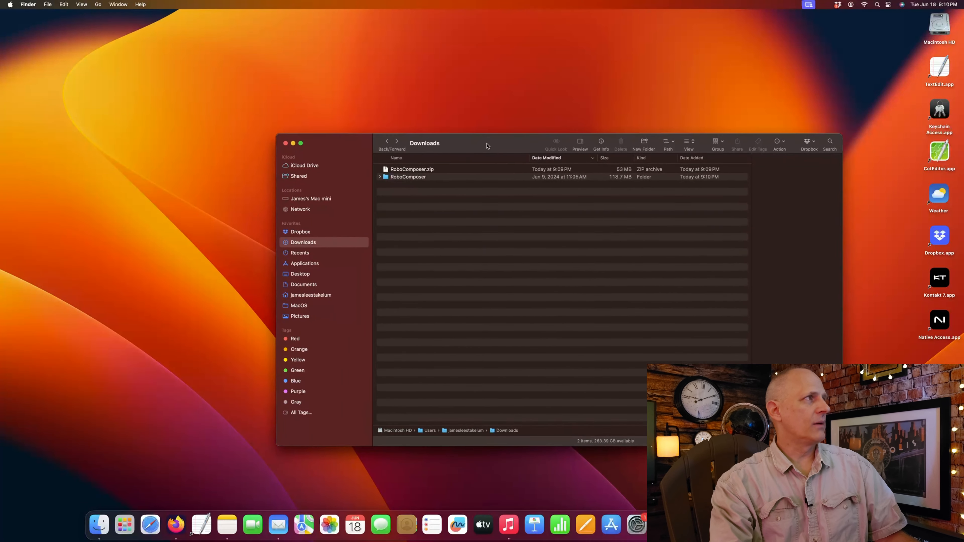
right_click(403, 179)
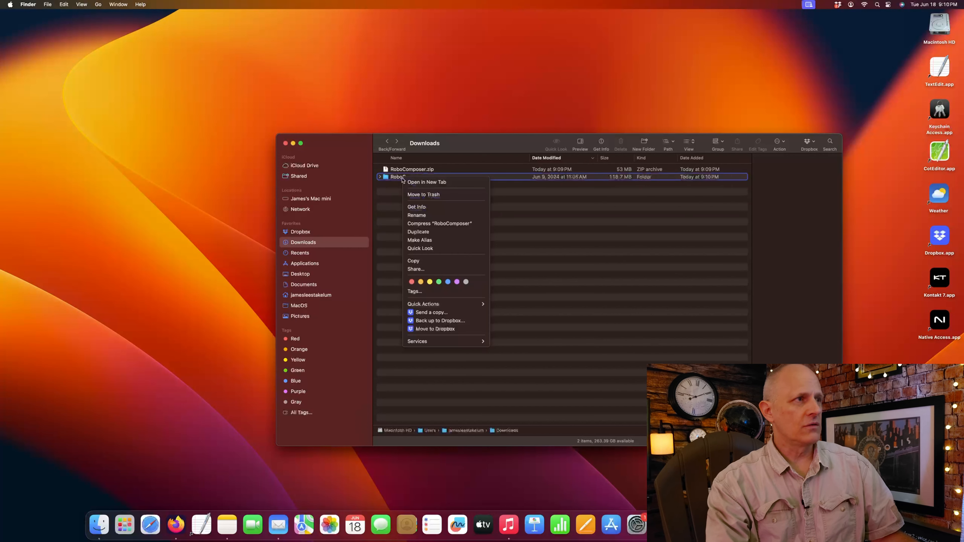
left_click(447, 261)
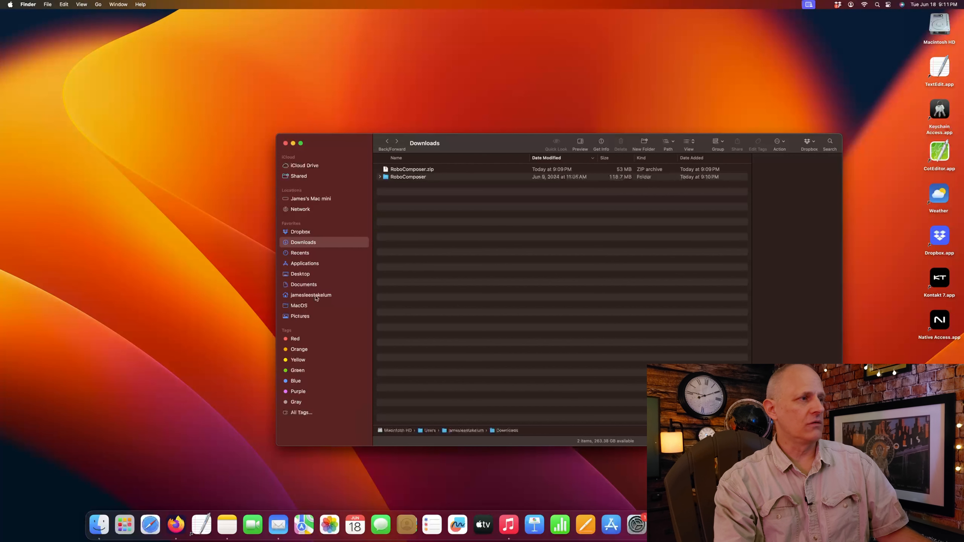
- Paste the RoboComposer folder into the home folder and open it
left_click(316, 298)
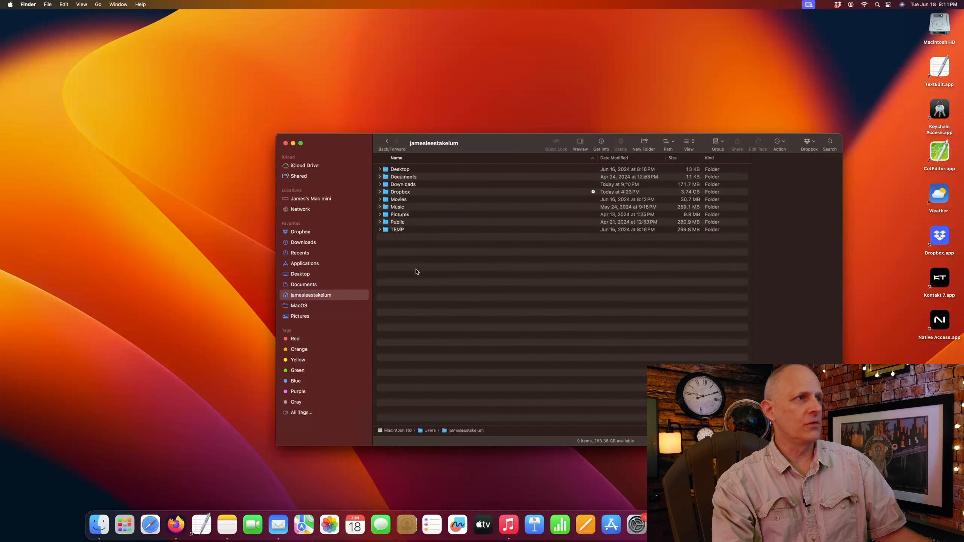
right_click(418, 256)
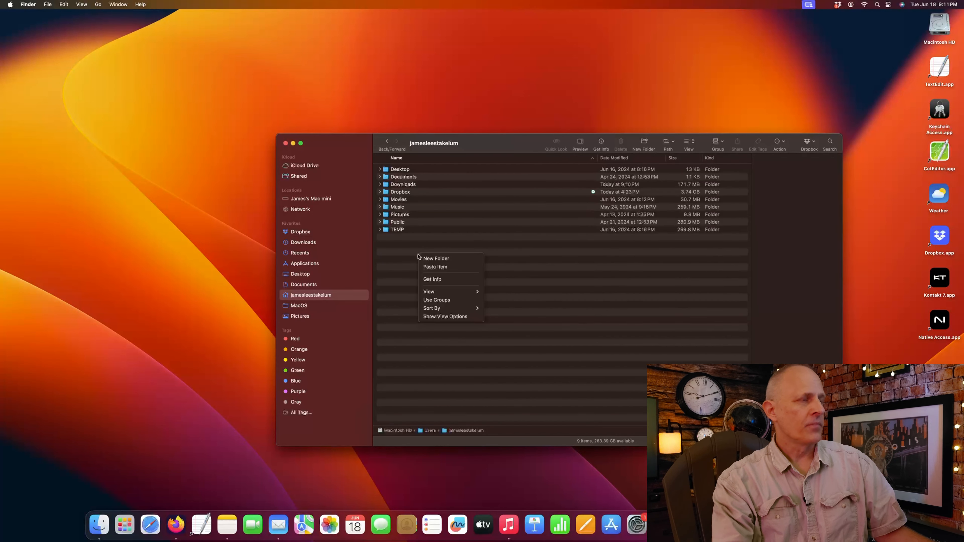
left_click(444, 268)
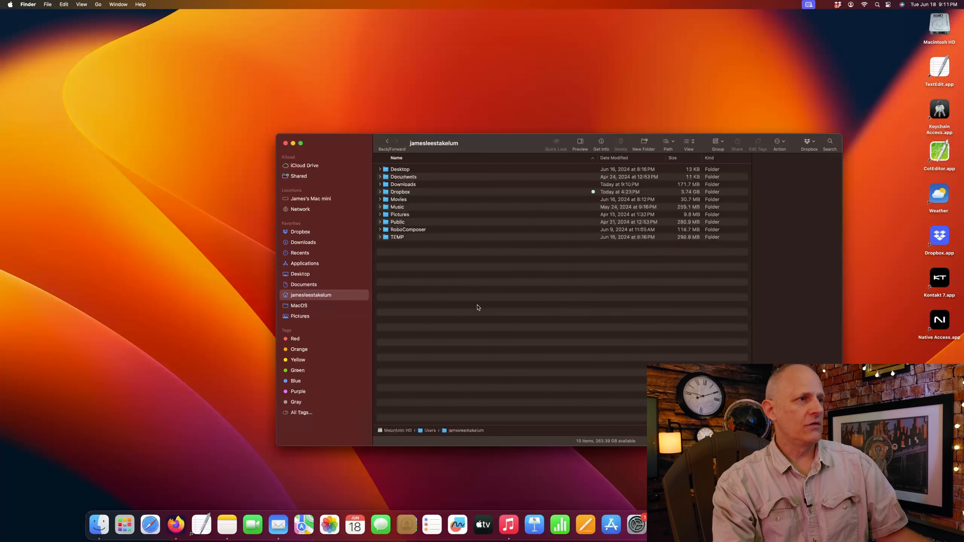
double_click(416, 232)
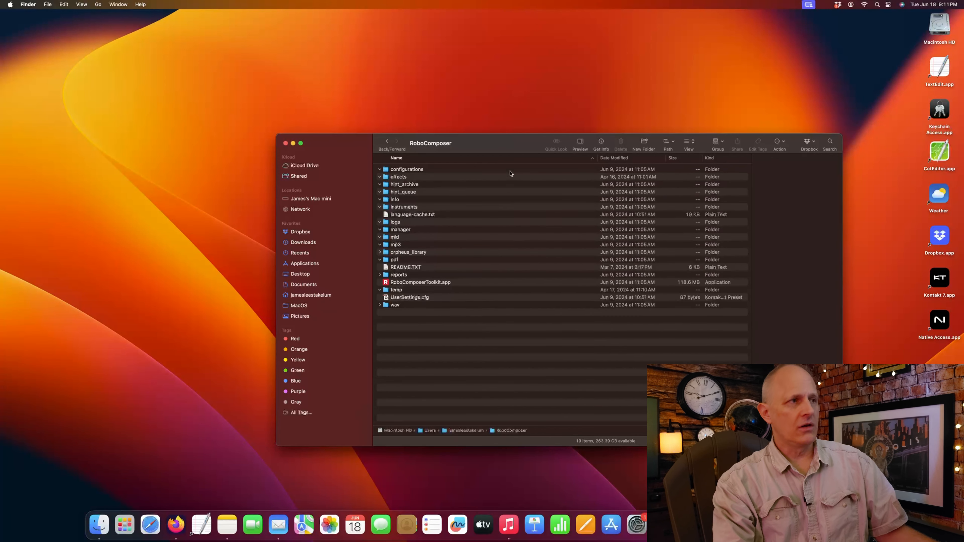
- Open UserSettings.cfg from the RoboComposer folder in TextEdit
left_click_drag(505, 150, 398, 80)
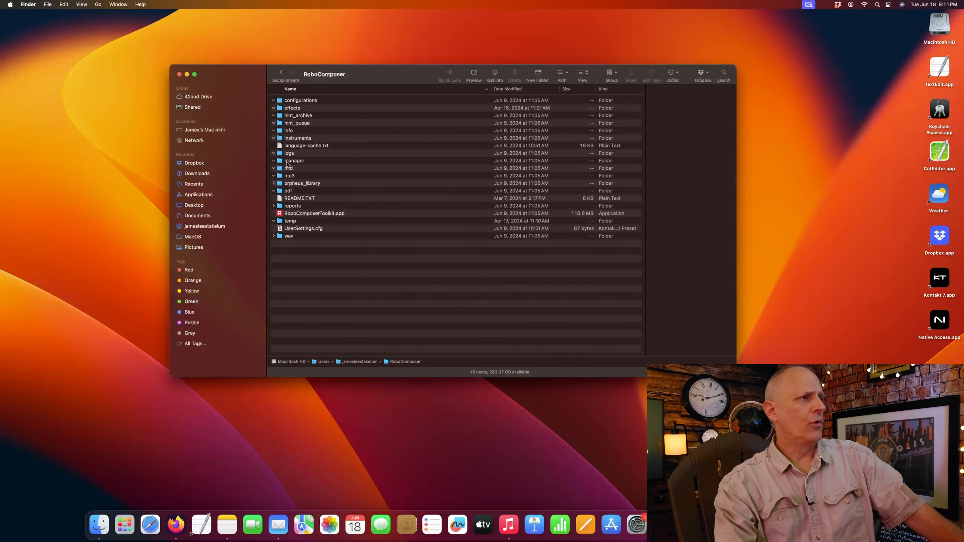
right_click(307, 231)
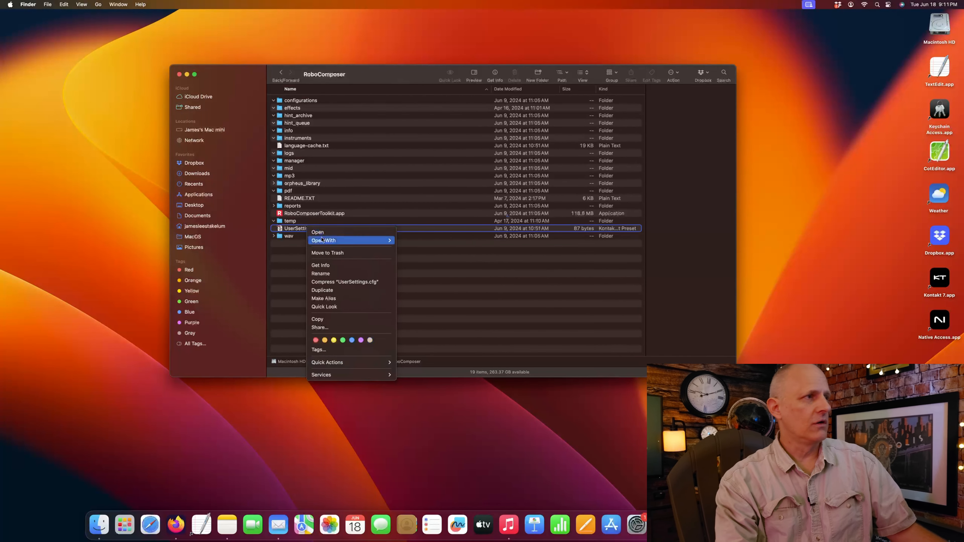
mouse_move(322, 239)
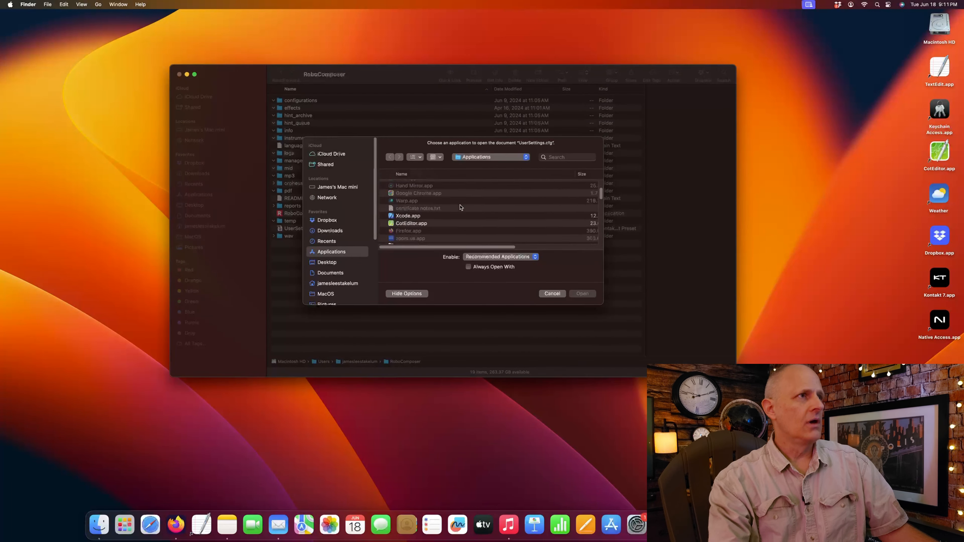
scroll(460, 208, "down", 10)
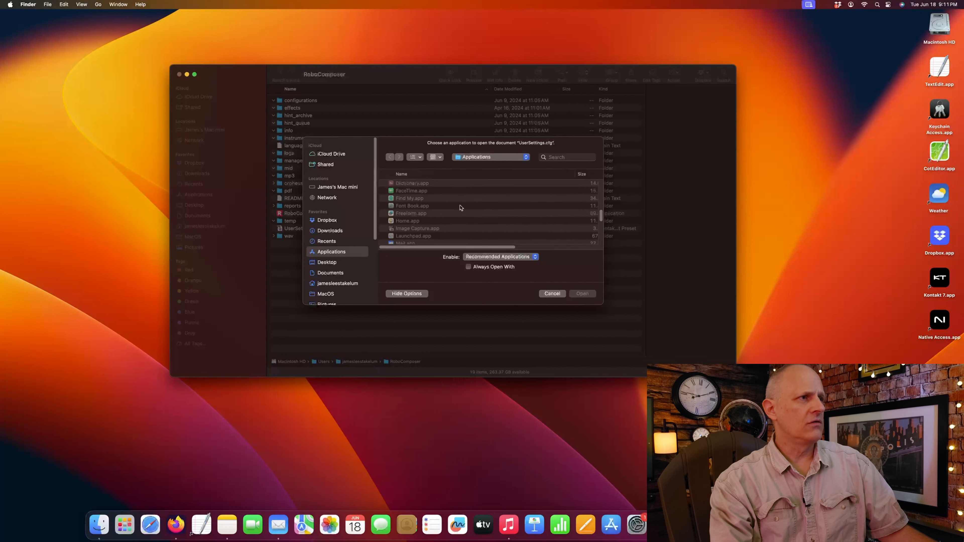
scroll(461, 207, "down", 5)
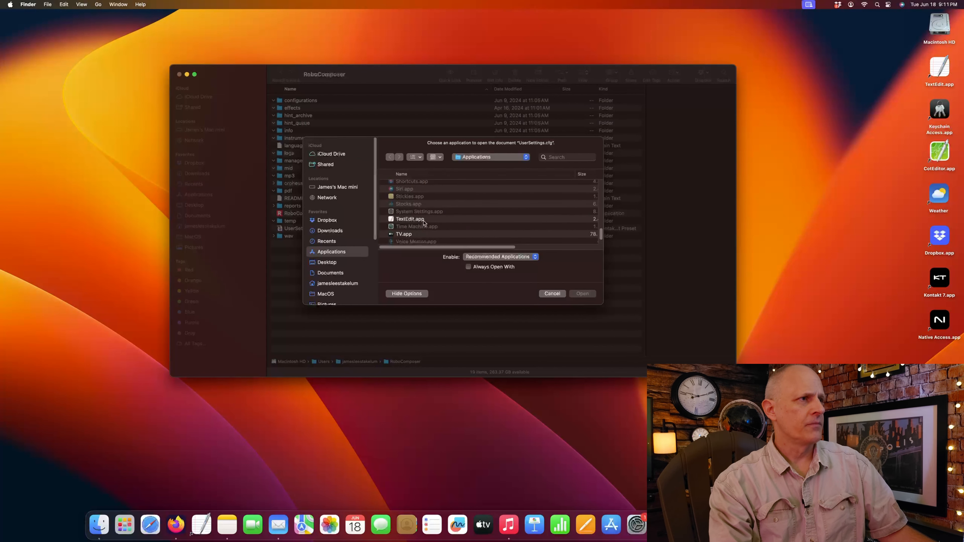
left_click(412, 220)
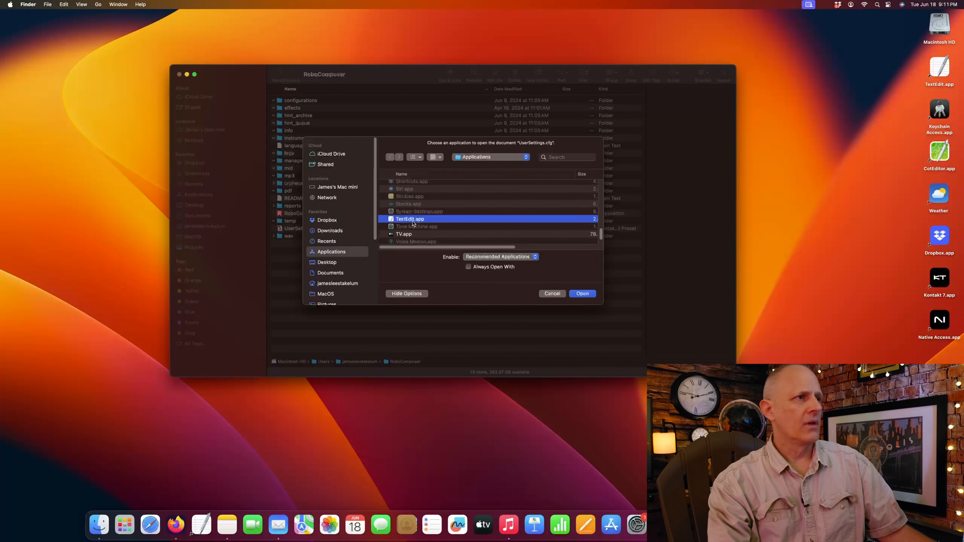
left_click(582, 294)
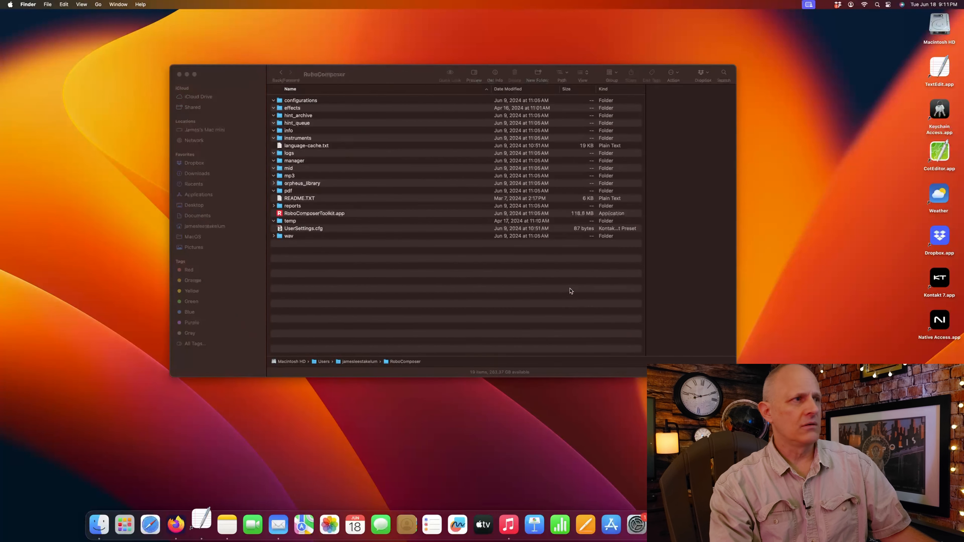
- Undo a wrong paste after access_code:, leaving the file unchanged, and bring Firefox forward
left_click_drag(287, 39, 587, 289)
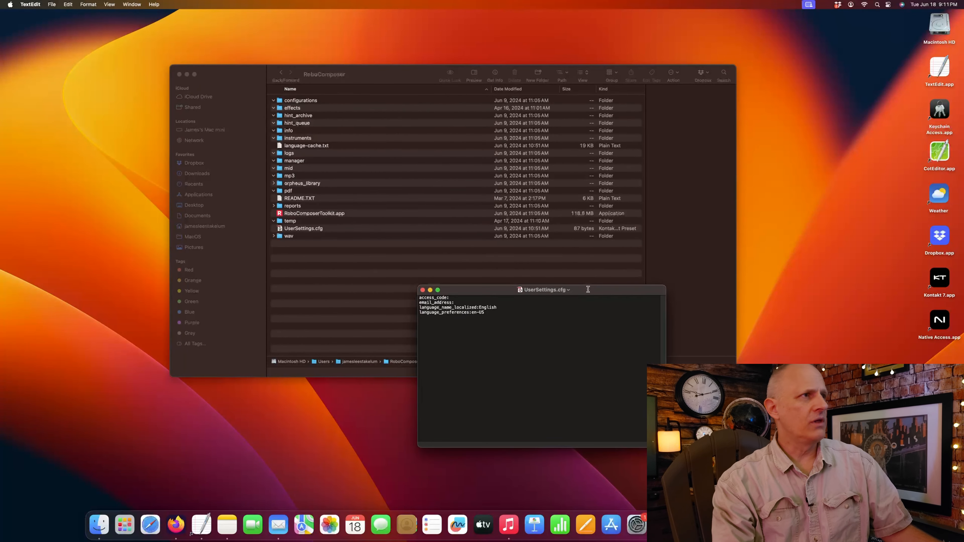
left_click(486, 298)
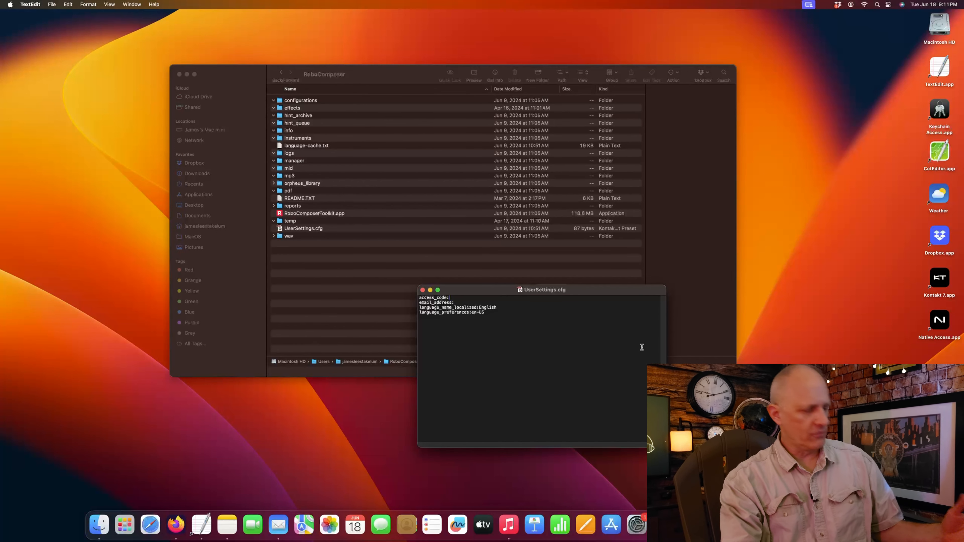
key("super+v")
key("super+z")
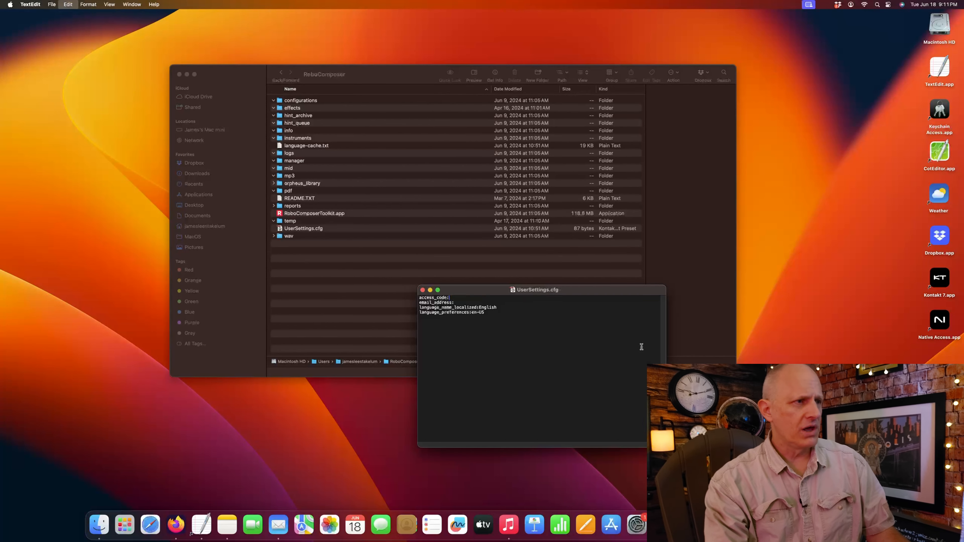
left_click(171, 531)
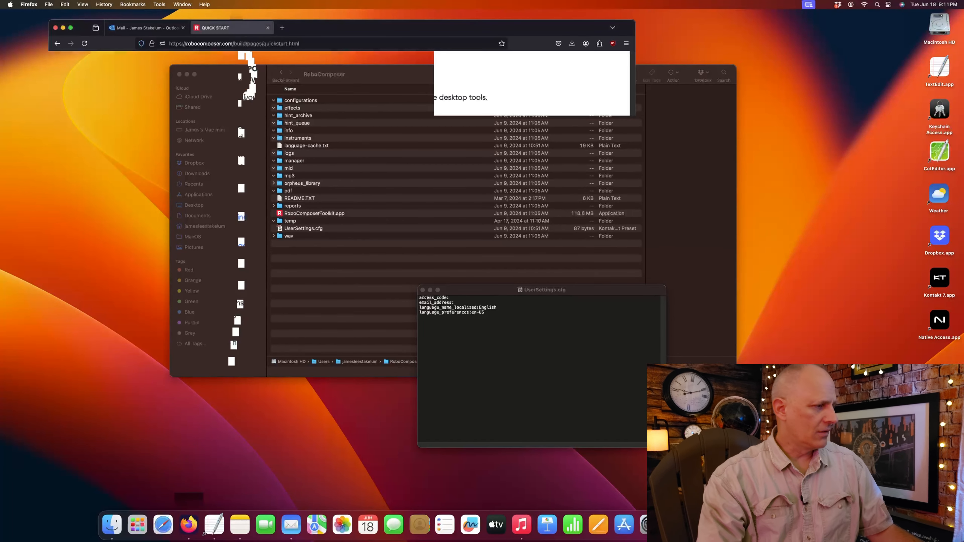
- Select the access code in the Outlook email, minimize Firefox, and return to UserSettings.cfg
left_click(145, 27)
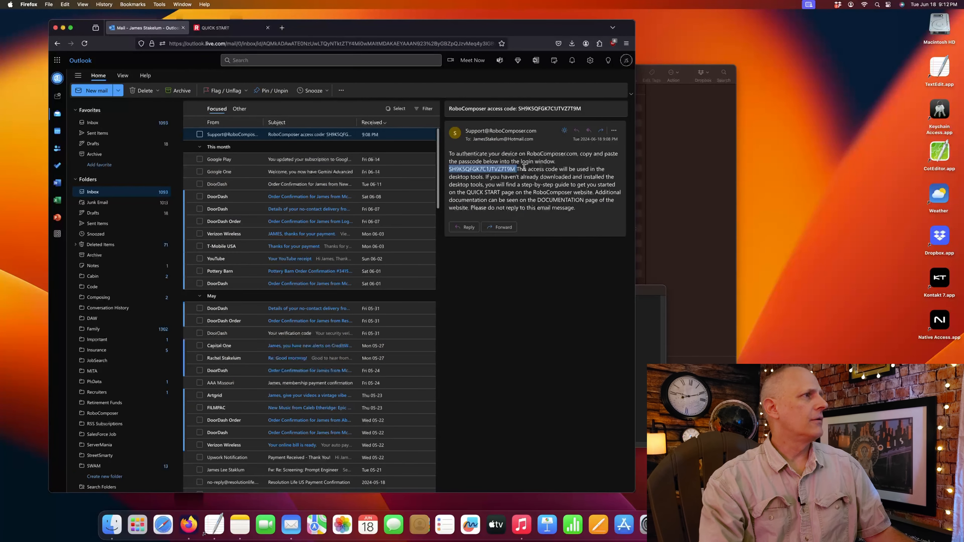
left_click_drag(515, 169, 448, 169)
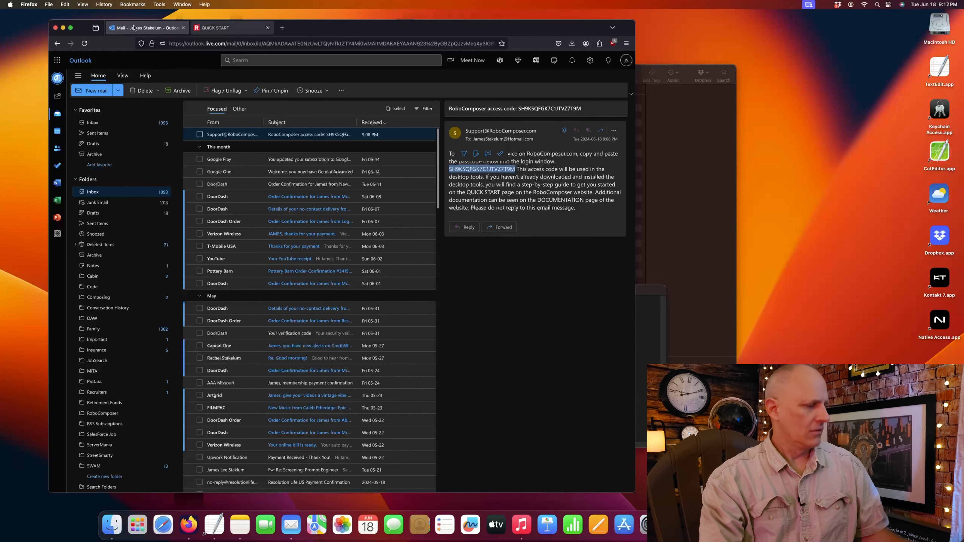
left_click(63, 28)
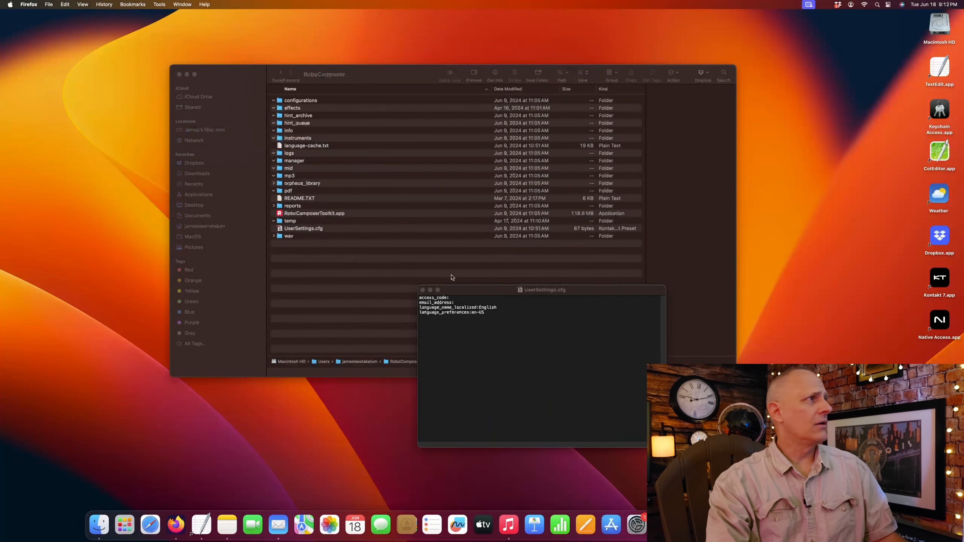
left_click(455, 298)
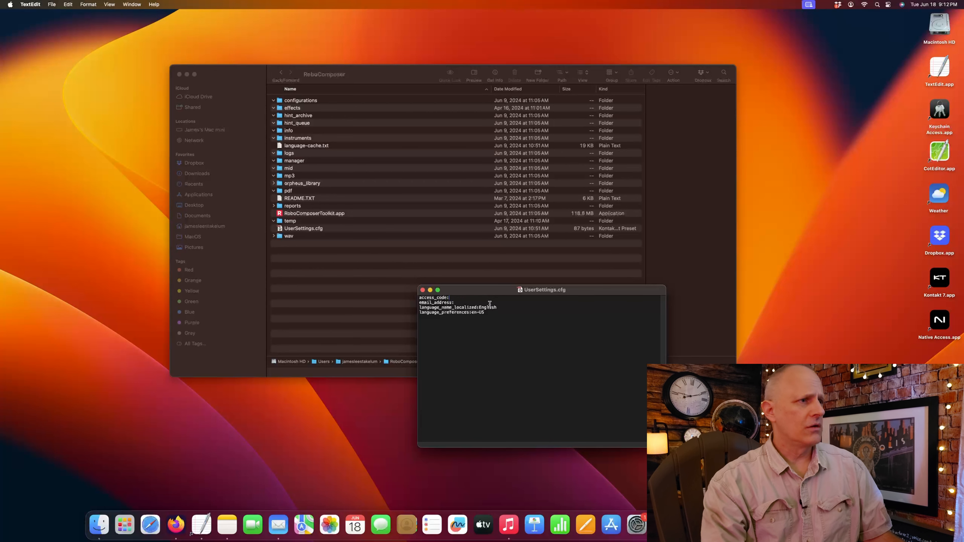
- Paste the access code after access_code:, type the account e-mail after email_address:, save, and close
key("super+v")
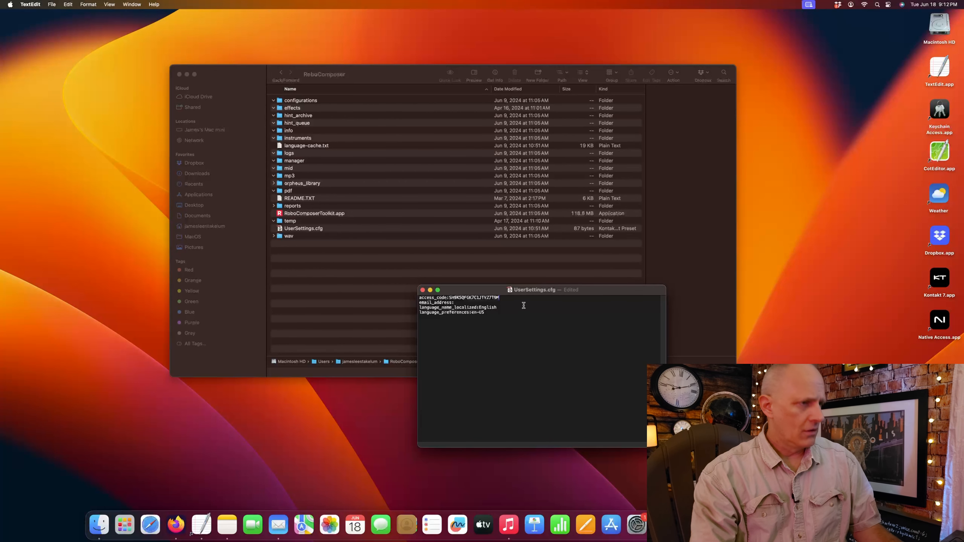
left_click(456, 302)
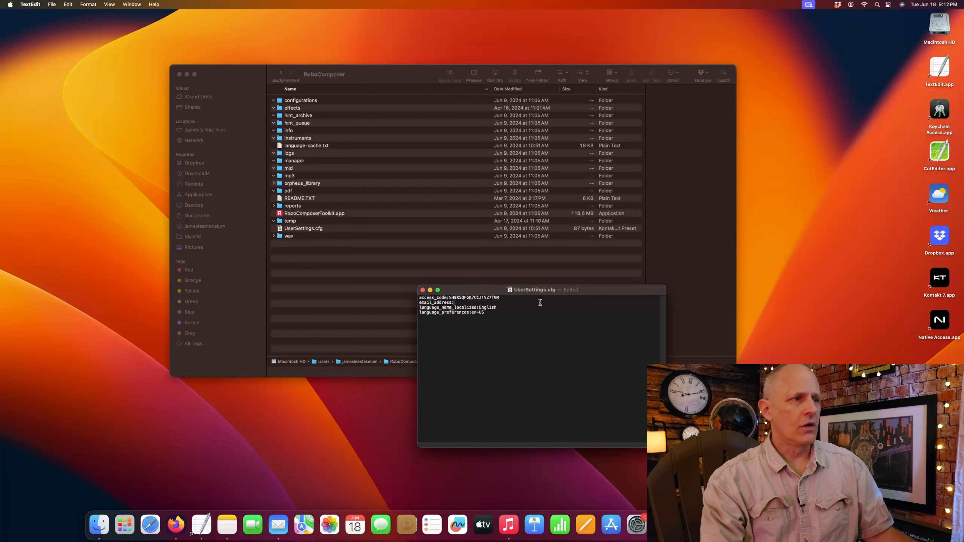
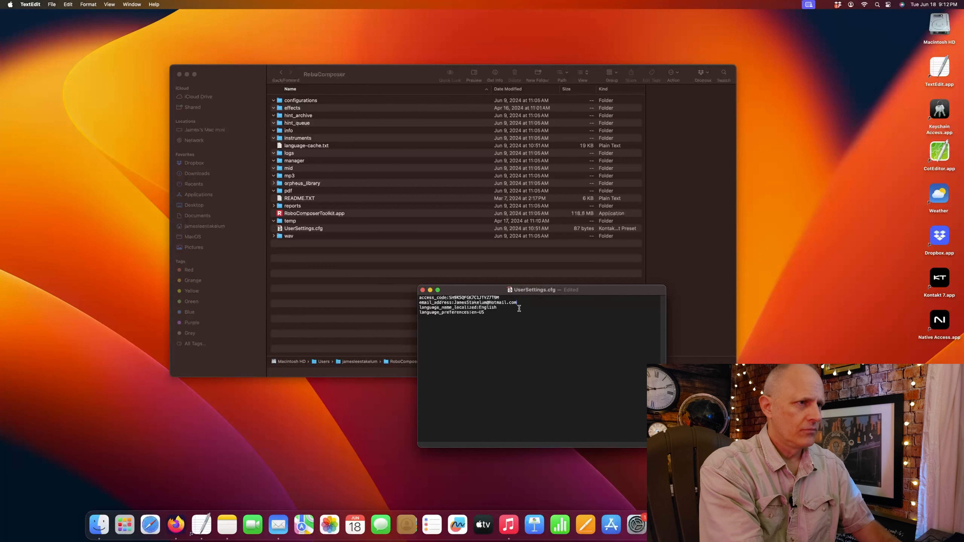
key("super+s")
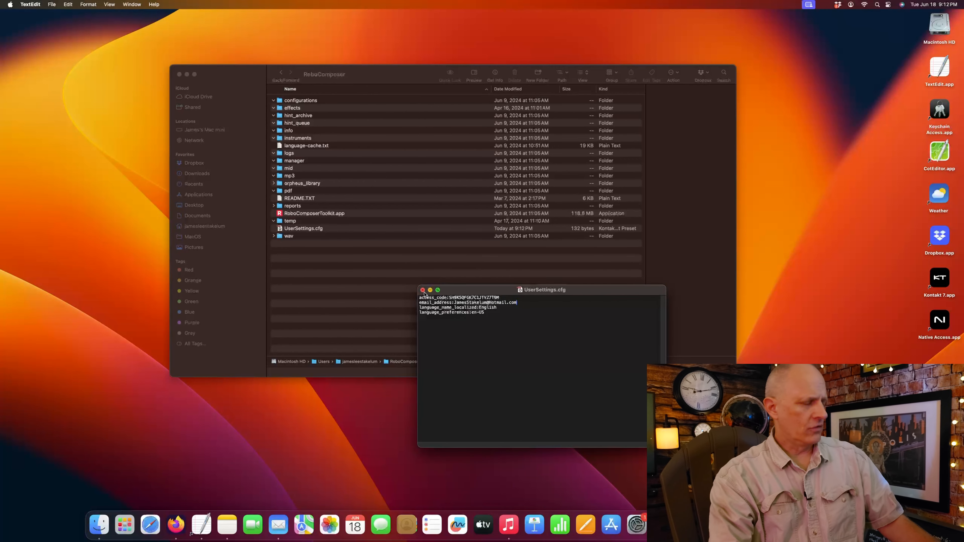
left_click(423, 290)
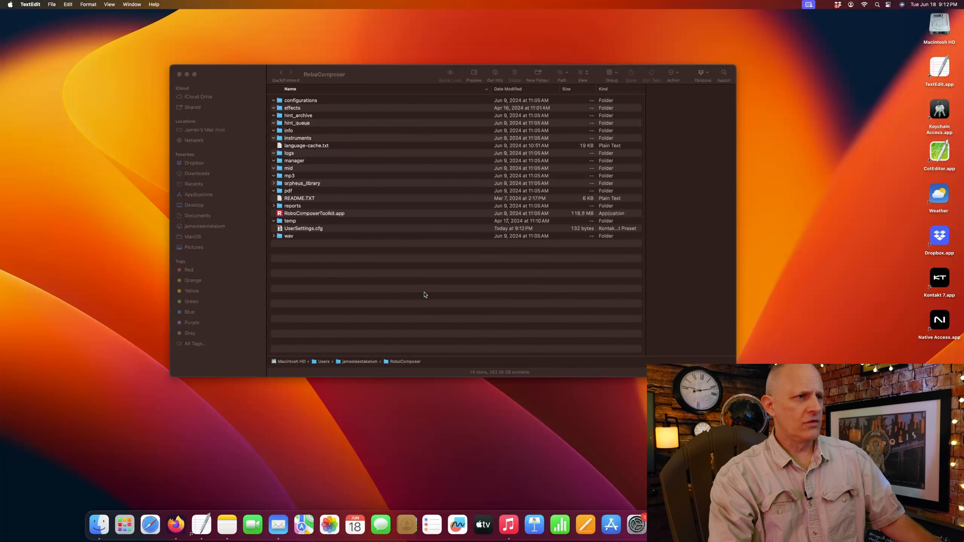
right_click(307, 230)
mouse_move(332, 245)
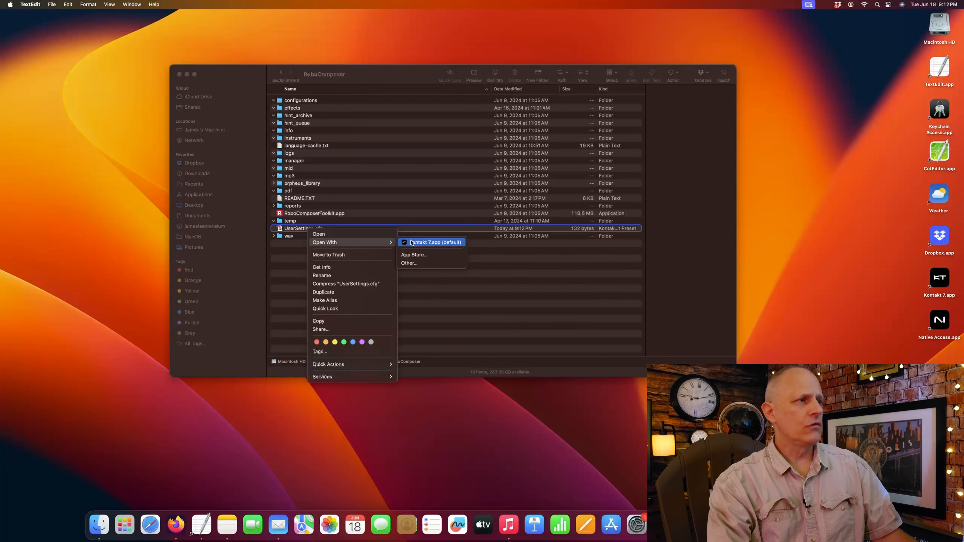
left_click(411, 263)
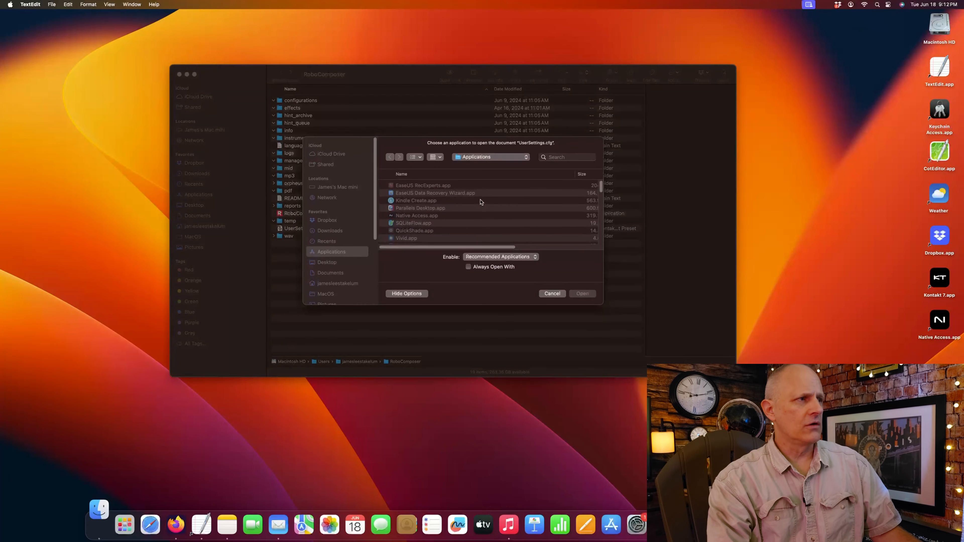
scroll(470, 209, "down", 8)
scroll(466, 214, "down", 5)
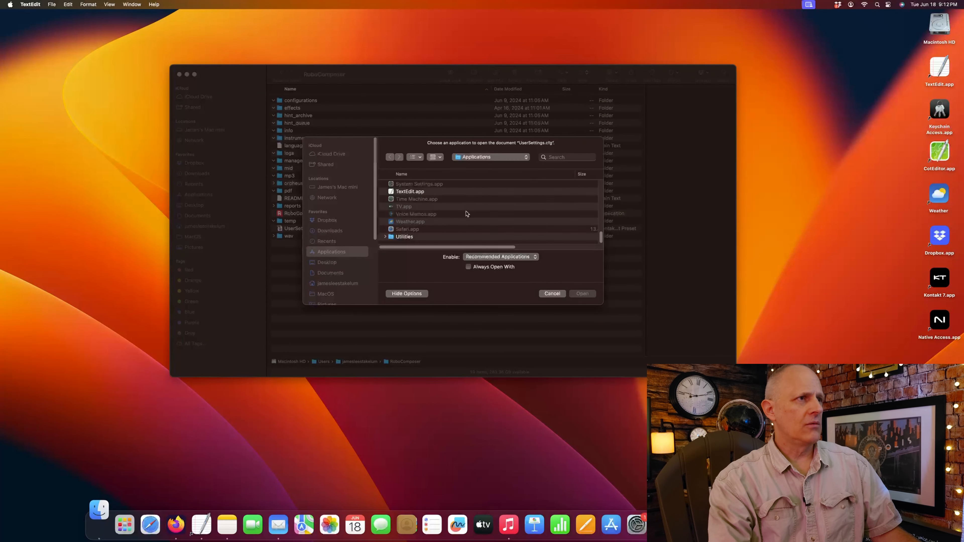
double_click(412, 192)
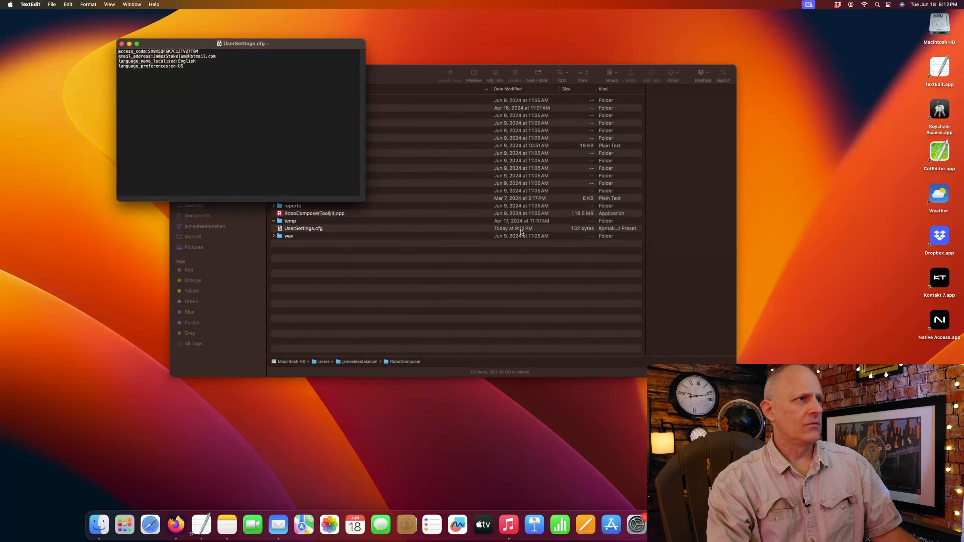
left_click_drag(281, 45, 550, 272)
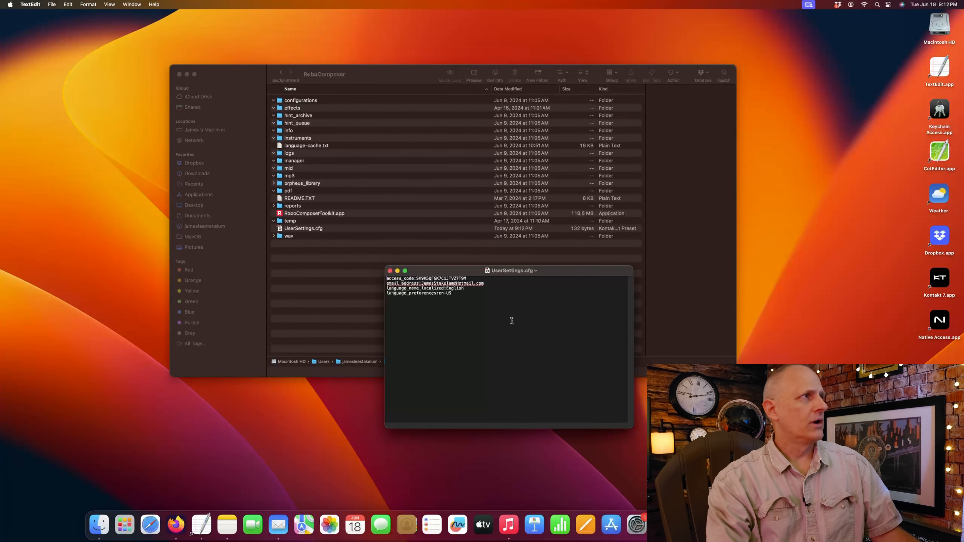
left_click(390, 270)
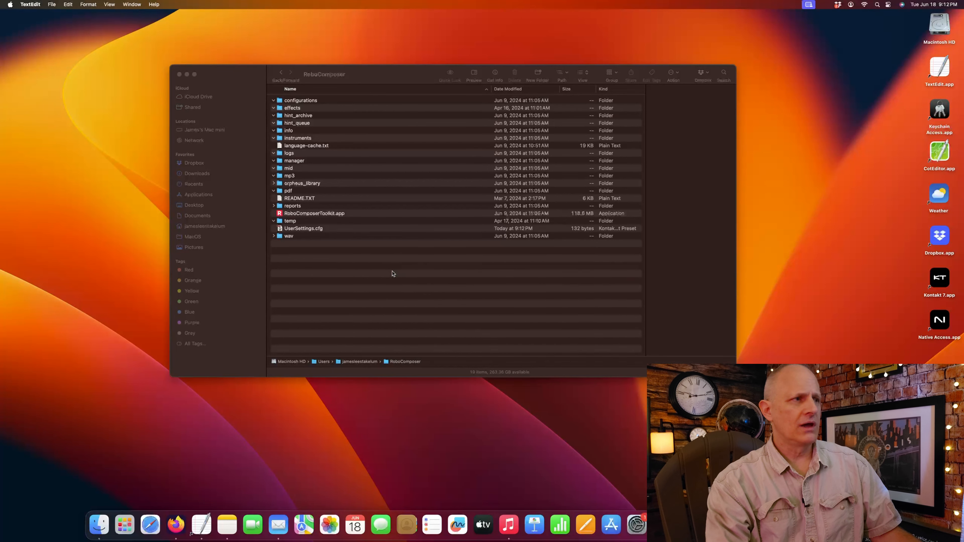
left_click_drag(370, 76, 412, 96)
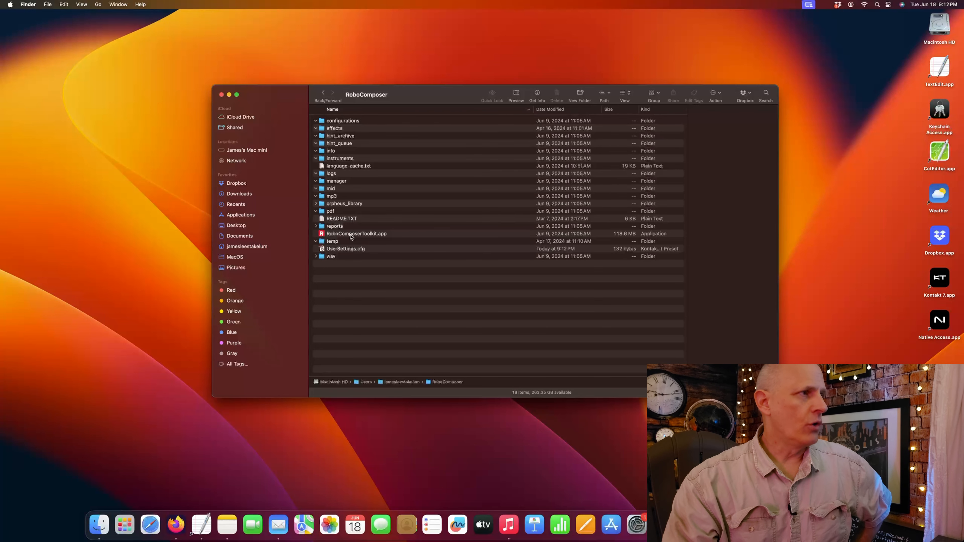
left_click_drag(435, 99, 391, 84)
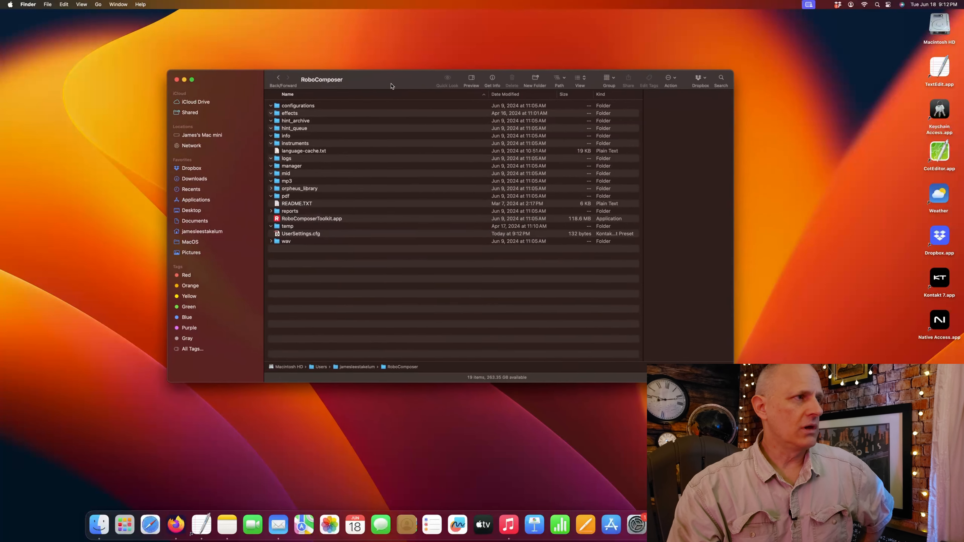
double_click(319, 219)
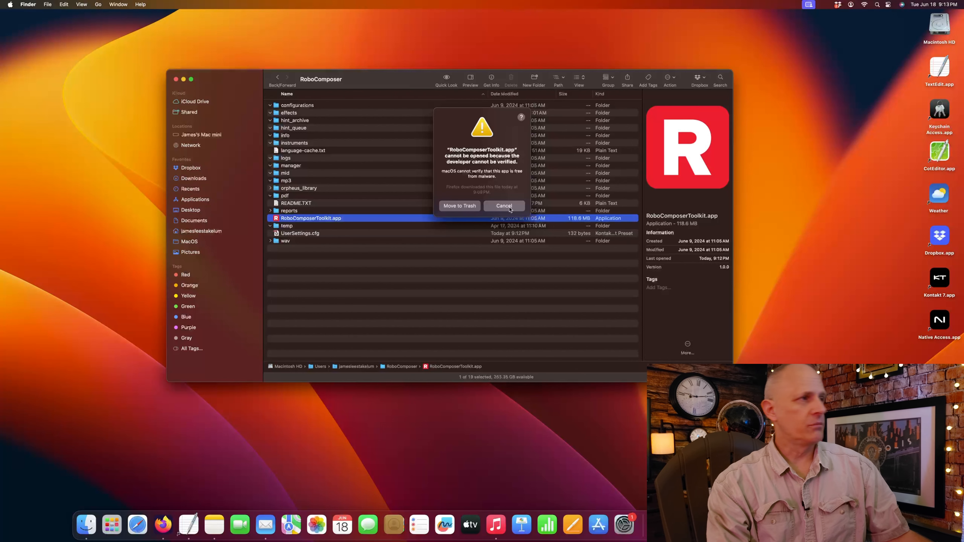
left_click(500, 206)
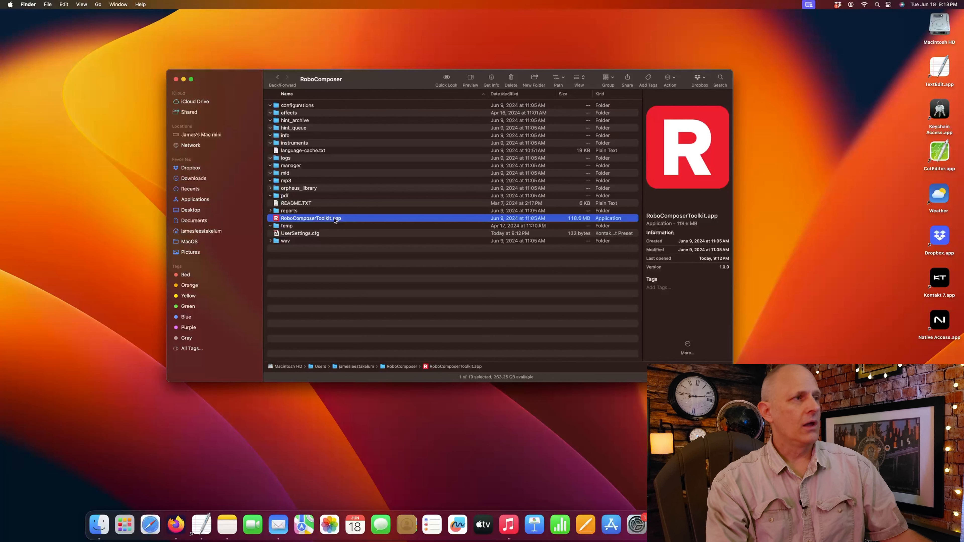
- Open RoboComposerToolkit.app past the unverified-developer warning
right_click(335, 220)
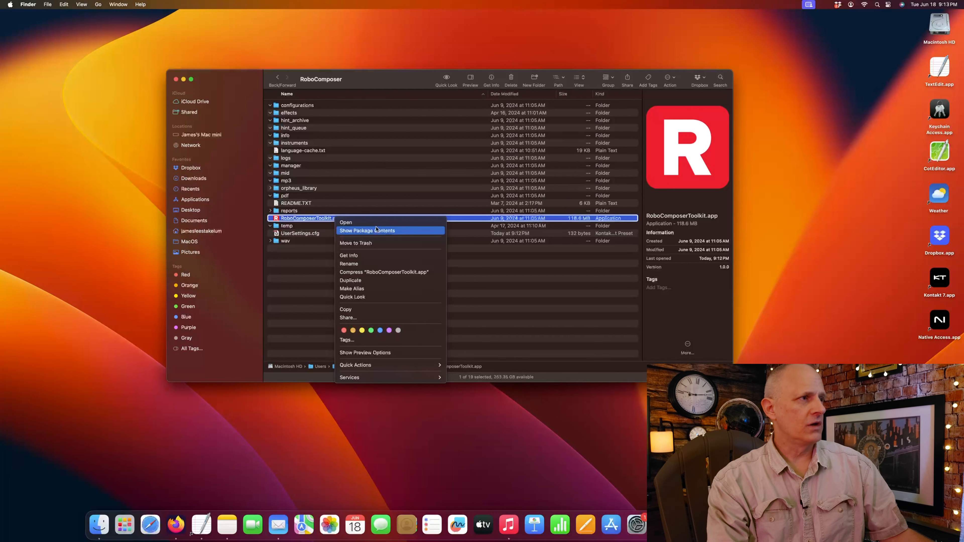
left_click(377, 224)
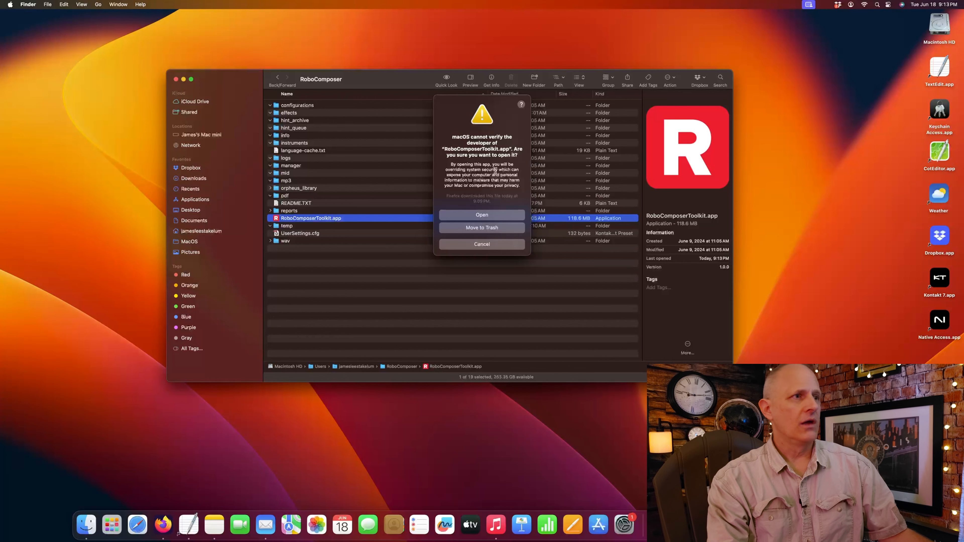
left_click(487, 215)
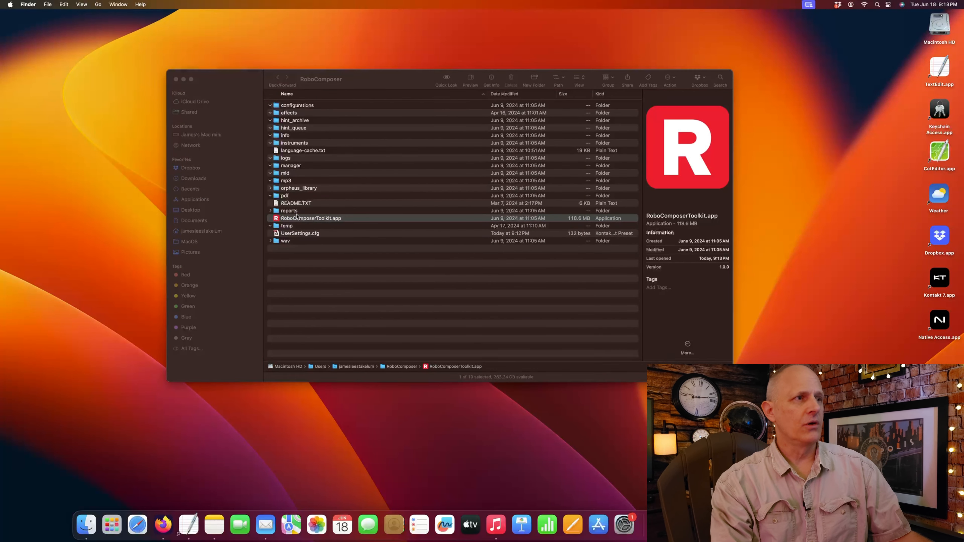
- Reposition the RoboComposer Plugin Manager window, then close it
left_click_drag(562, 129, 569, 210)
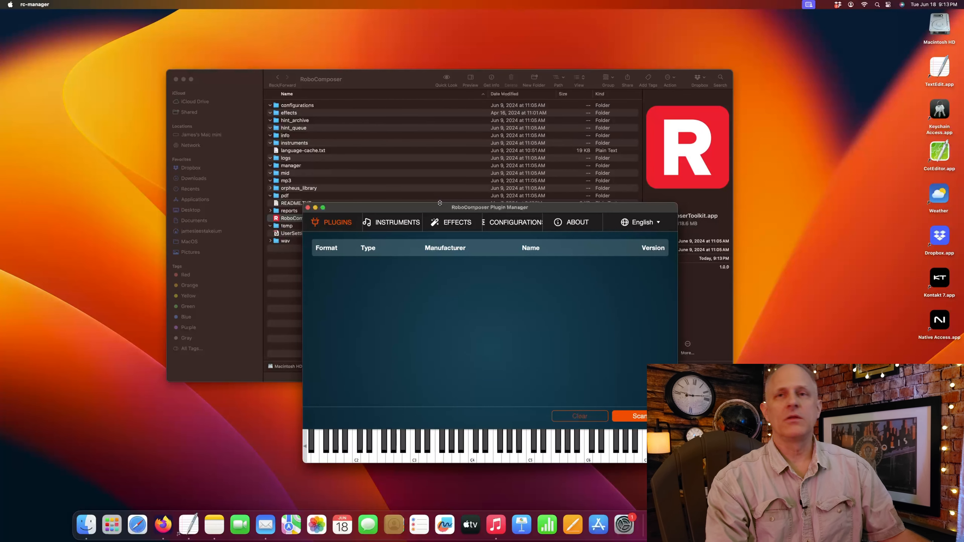
left_click_drag(403, 208, 420, 155)
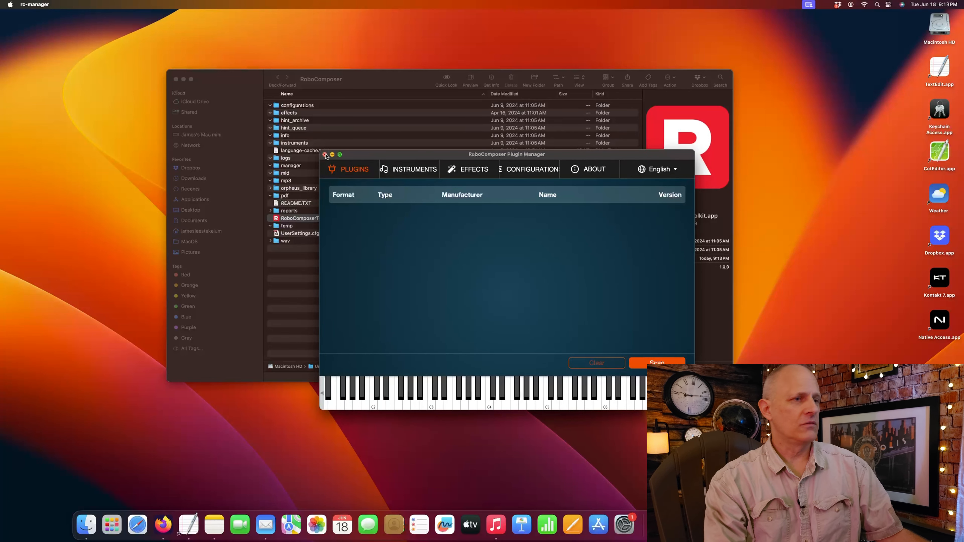
left_click(324, 155)
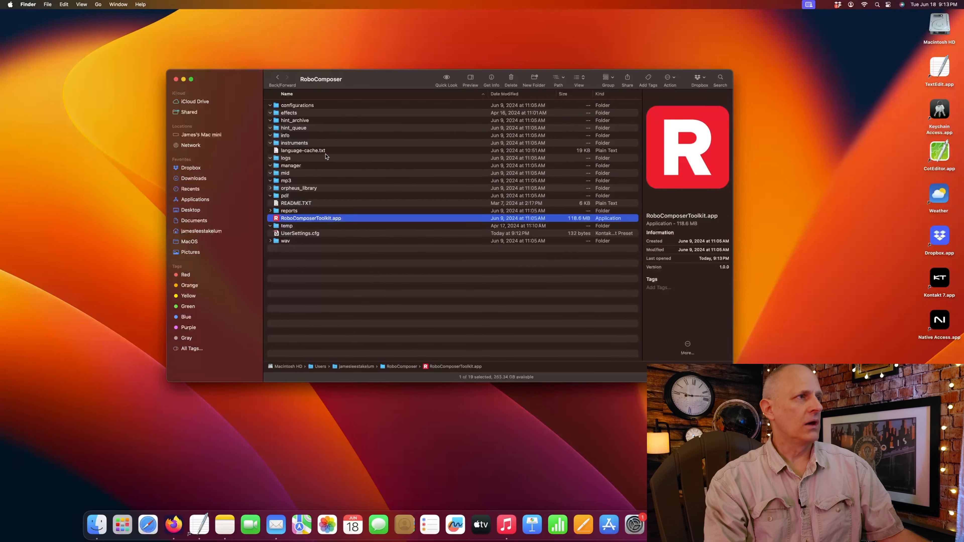
- Show RoboComposerToolkit.app's package contents and go into Contents > MacOS
right_click(330, 220)
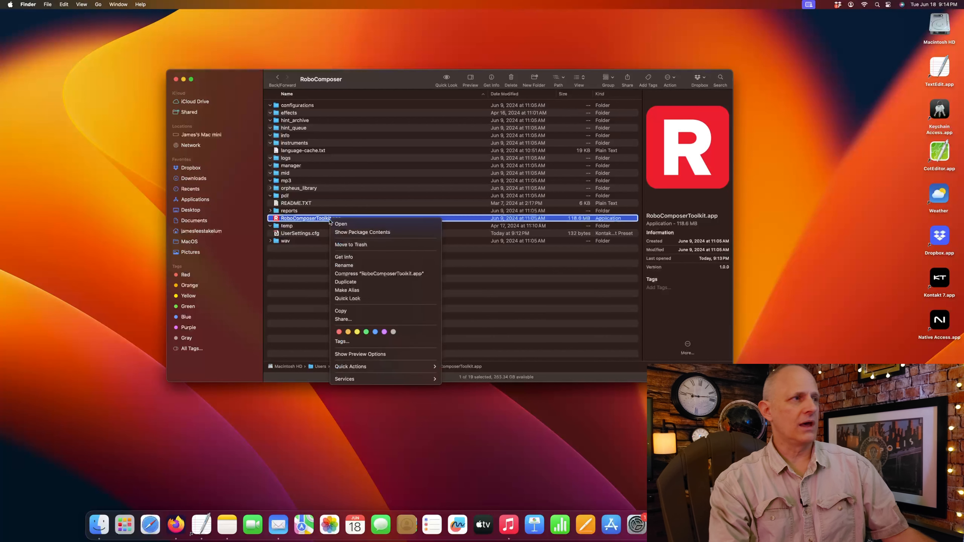
left_click(382, 234)
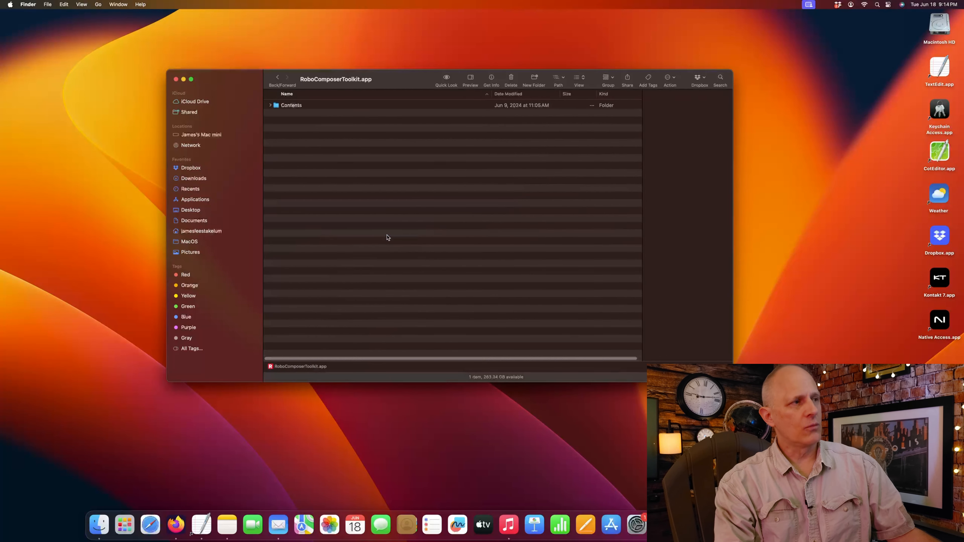
double_click(290, 106)
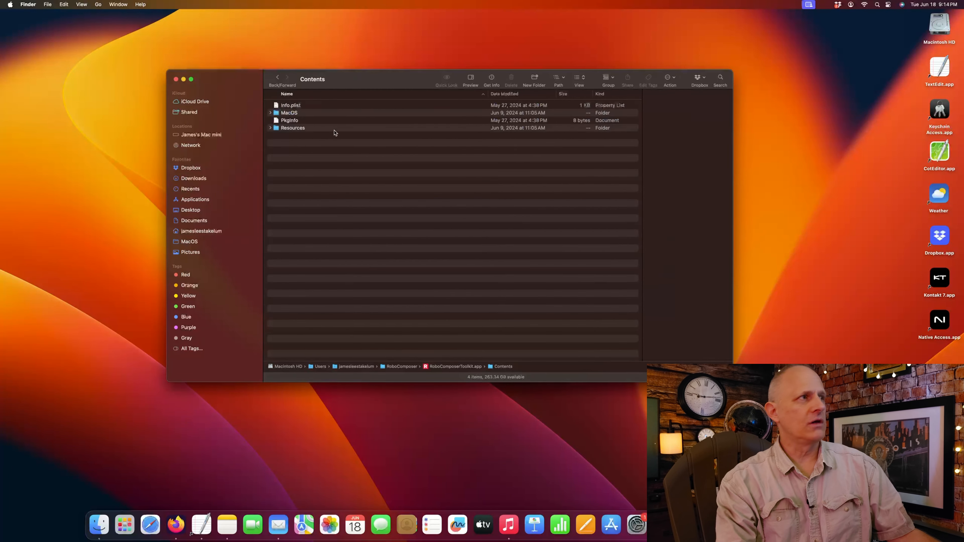
double_click(287, 112)
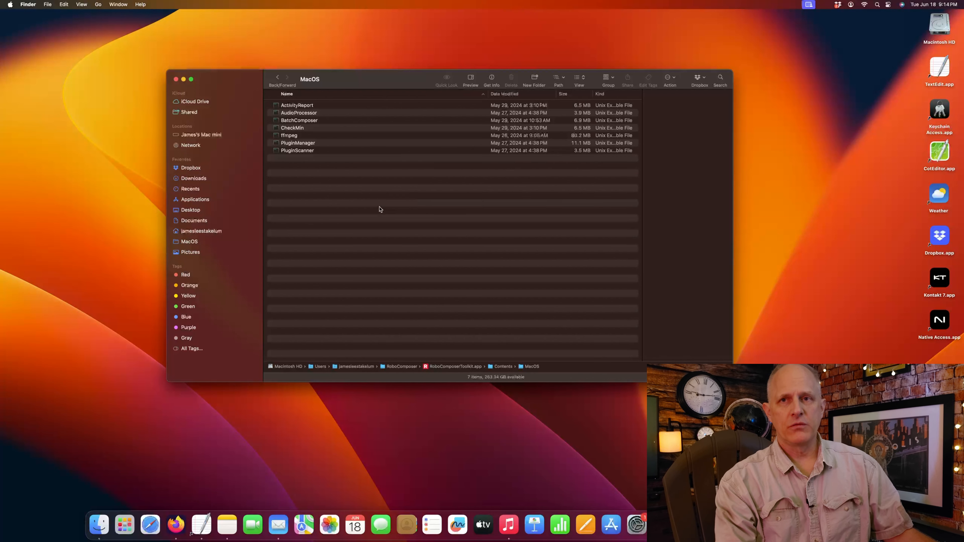
- Open the PluginManager executable and move its window down and to the right
right_click(306, 146)
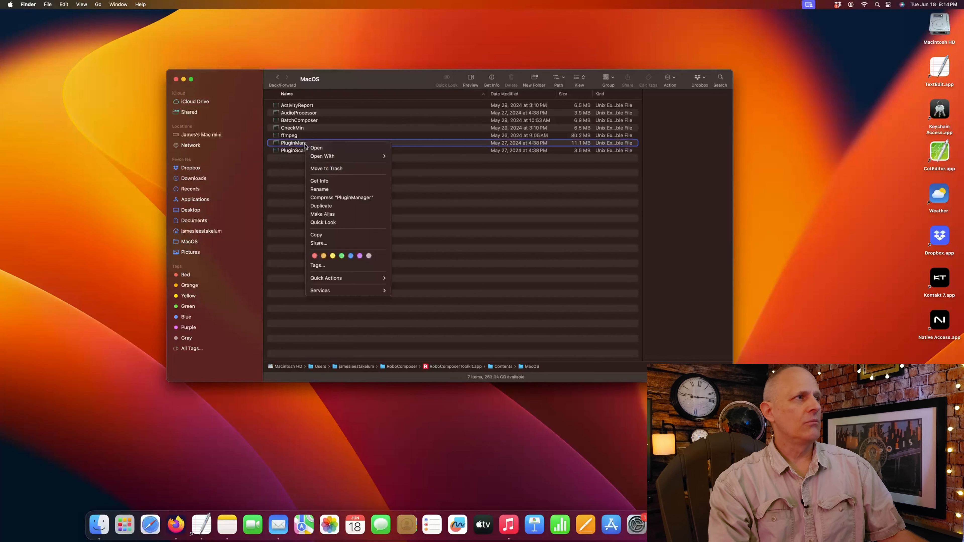
left_click(334, 151)
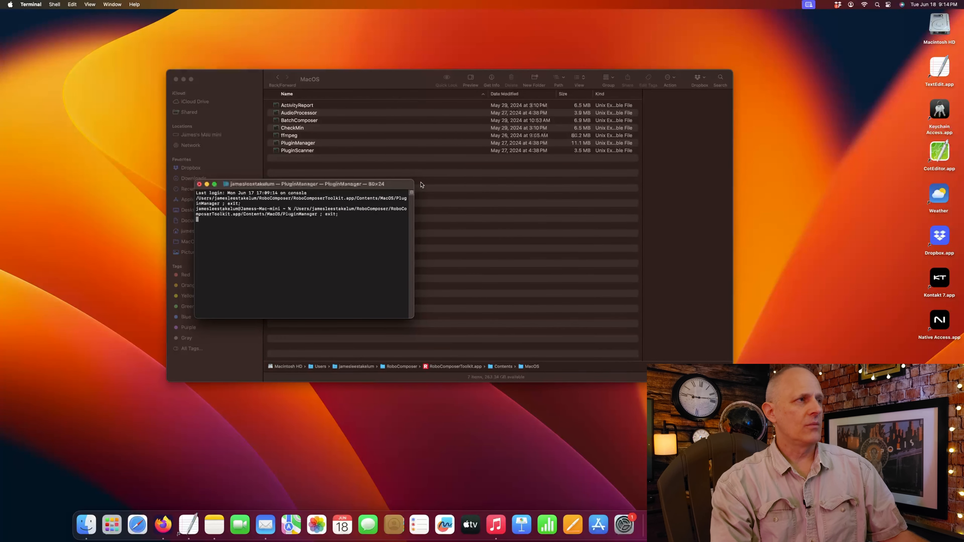
left_click_drag(450, 132, 524, 183)
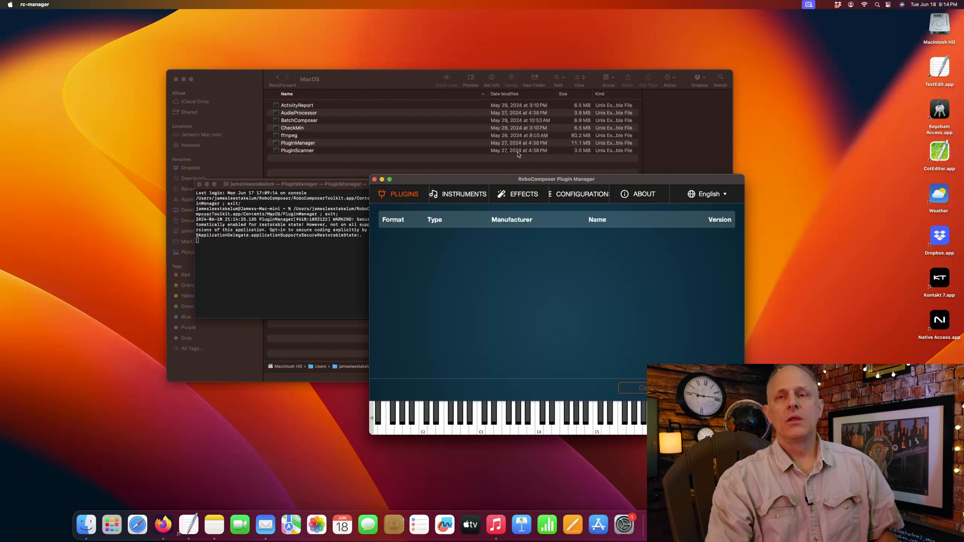
- Enlarge the Plugin Manager, scan the plug-in folders, and select the newly found Kontakt 7 entry
left_click_drag(505, 181, 452, 133)
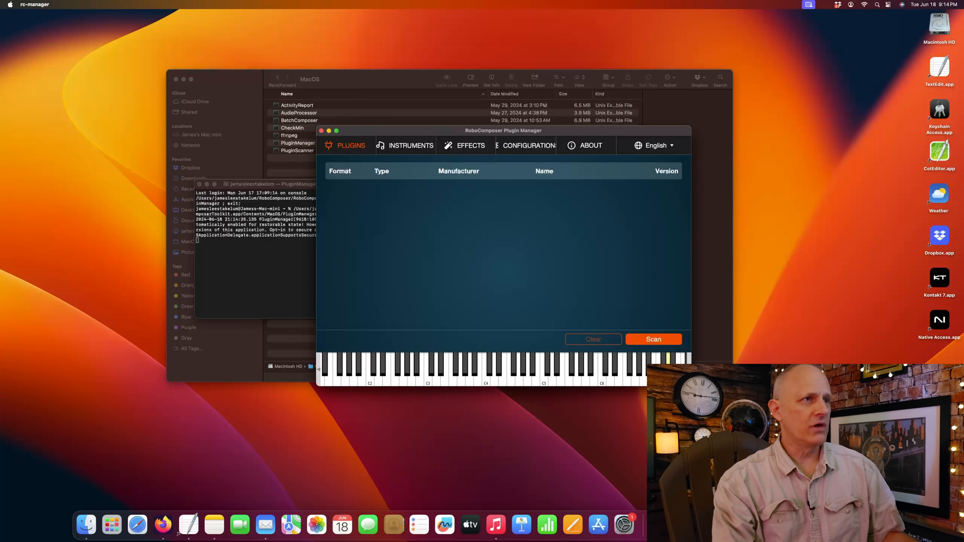
left_click_drag(691, 385, 776, 424)
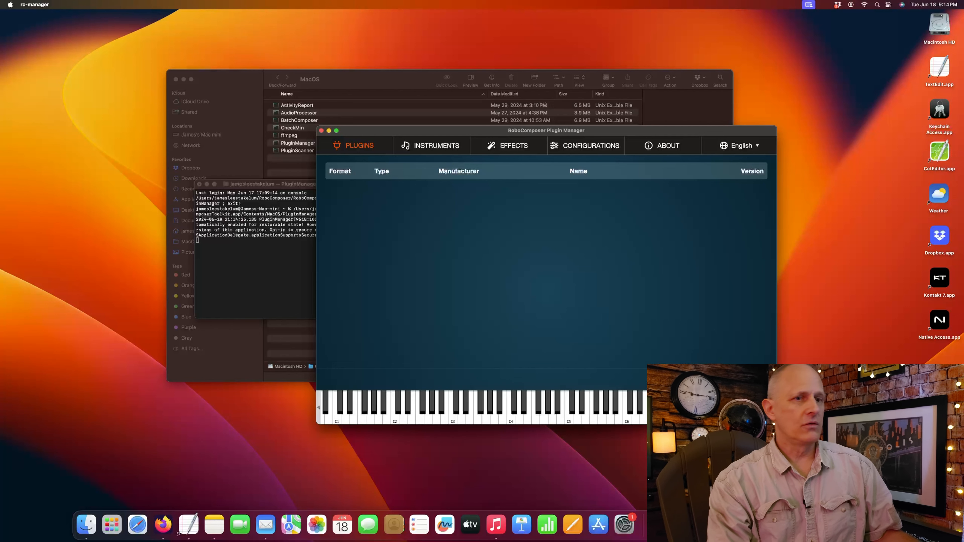
left_click(739, 379)
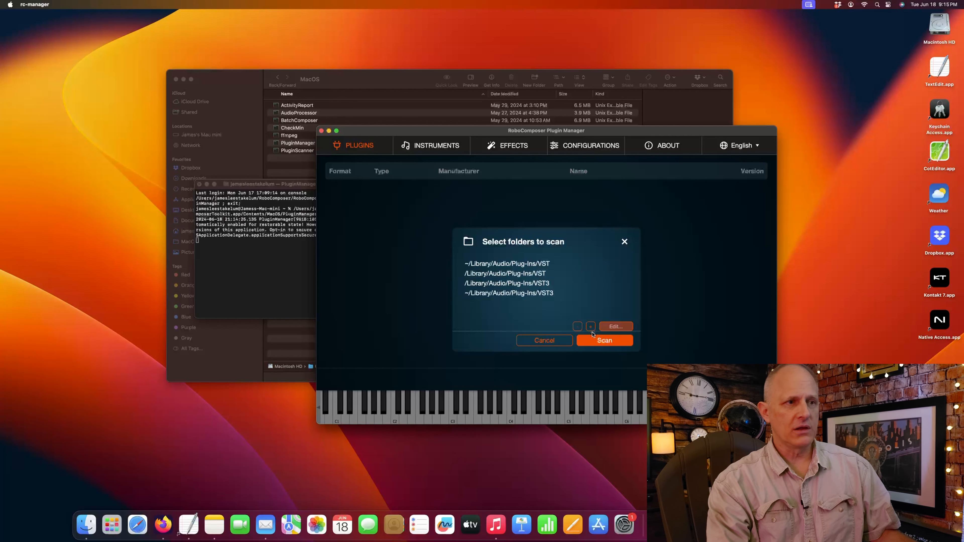
left_click(599, 340)
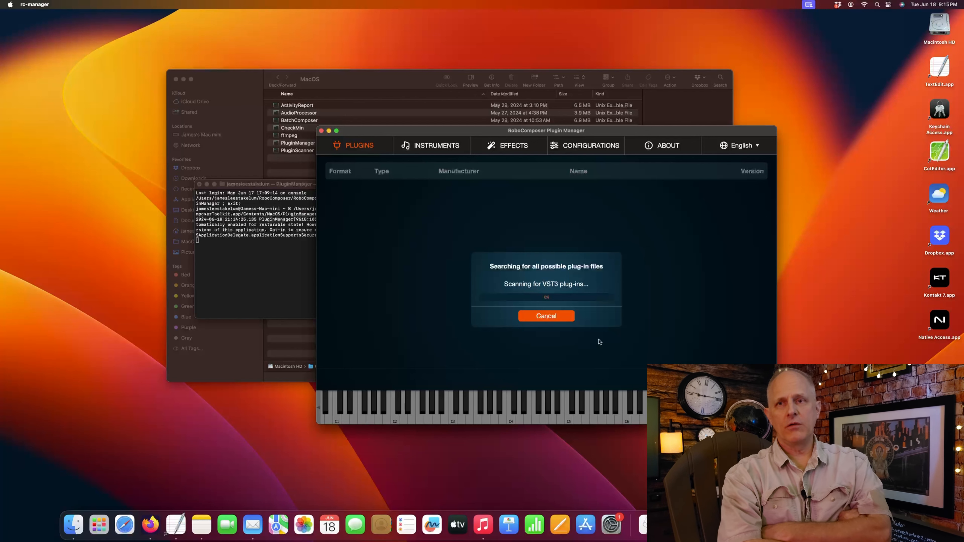
left_click(586, 296)
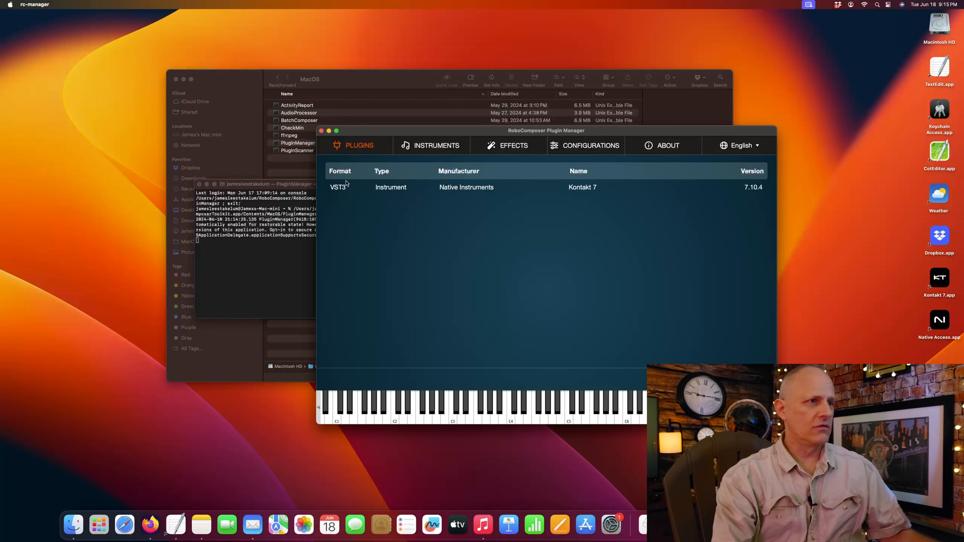
left_click(350, 189)
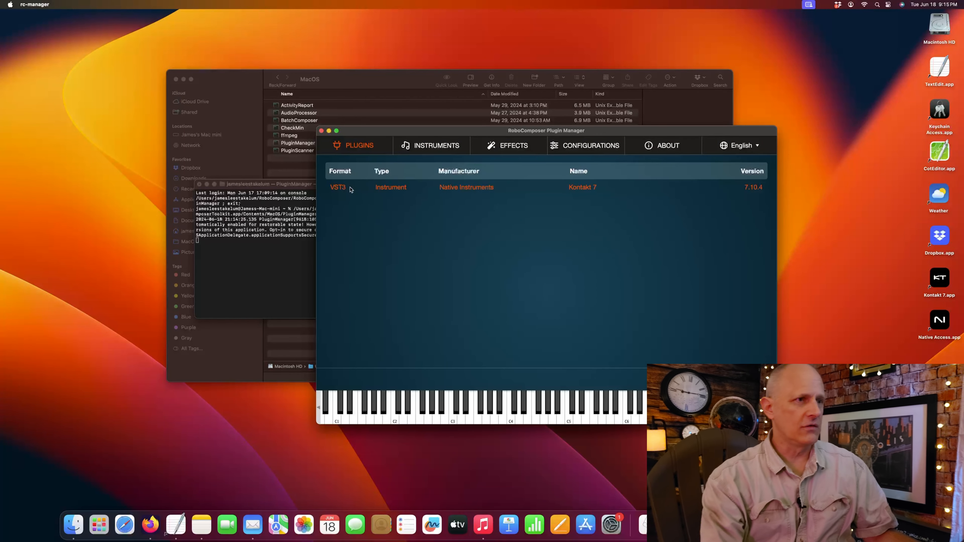
- Close the Plugin Manager and the finished Terminal session, then quit Terminal
left_click(321, 132)
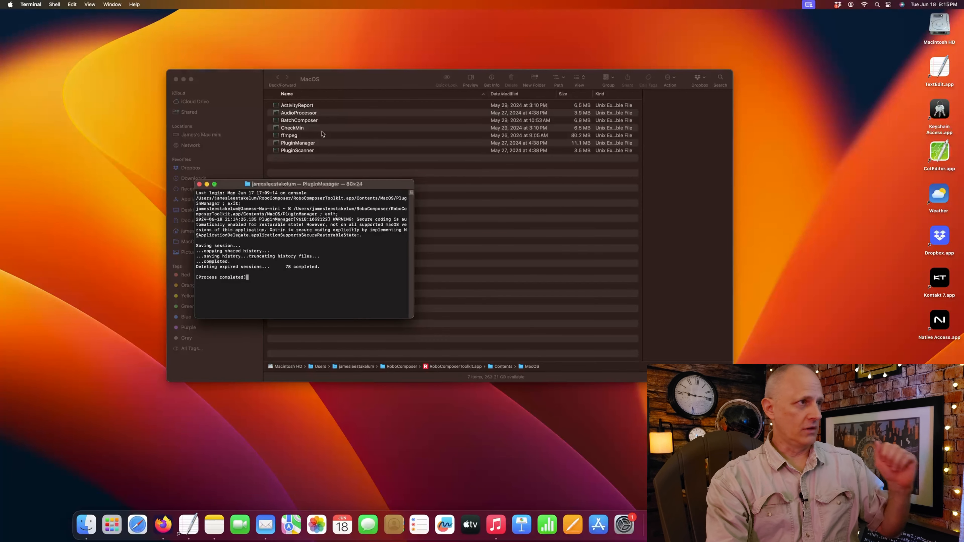
left_click(199, 184)
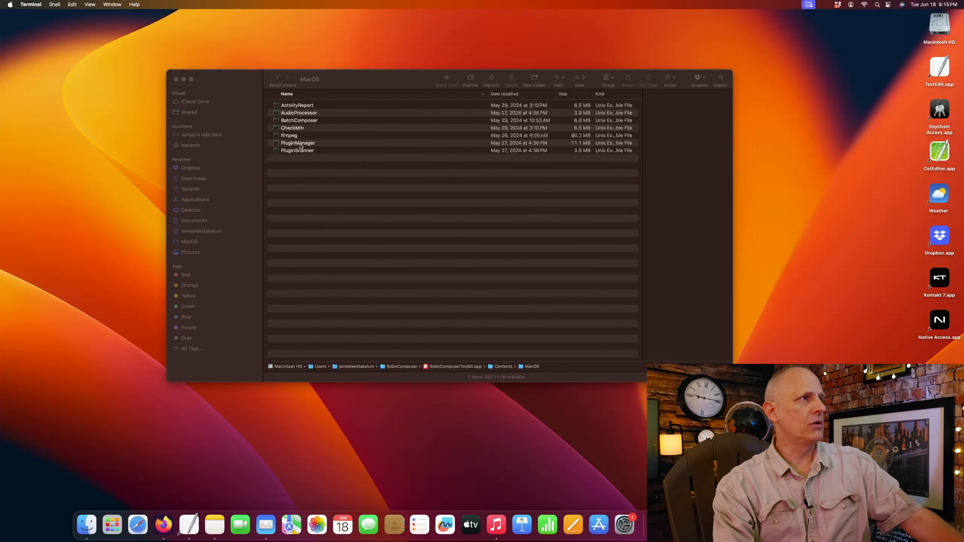
key("super+q")
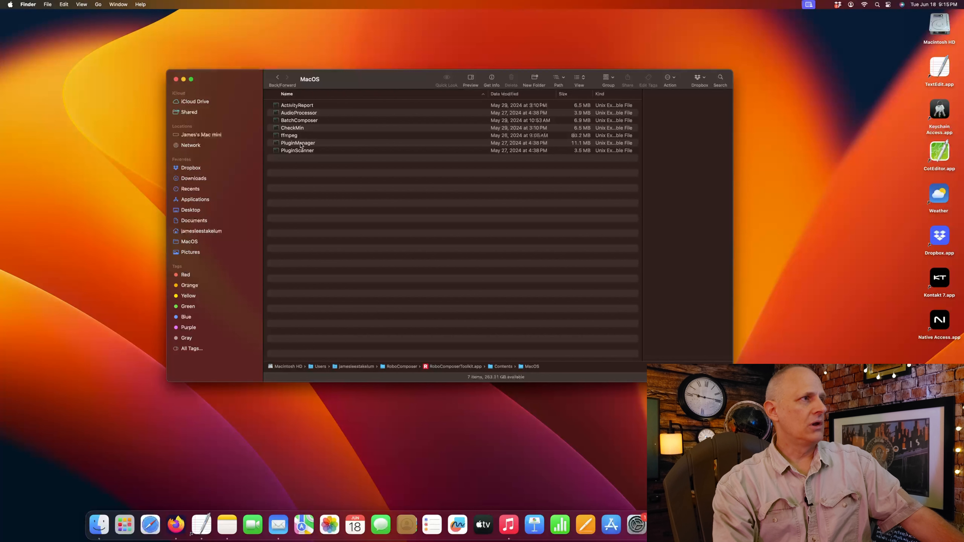
- Make an alias of PluginManager, keeping its name, and drag it onto the desktop
right_click(301, 144)
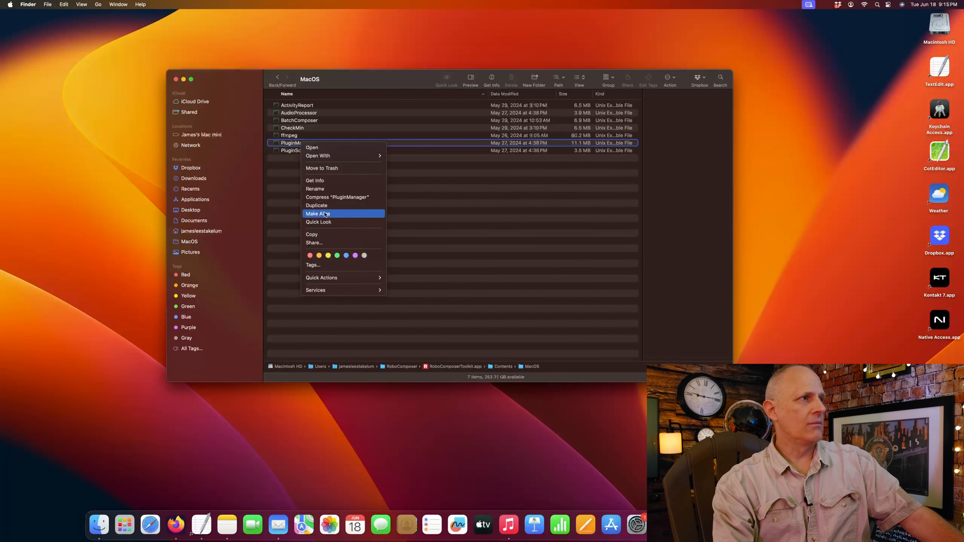
left_click(346, 215)
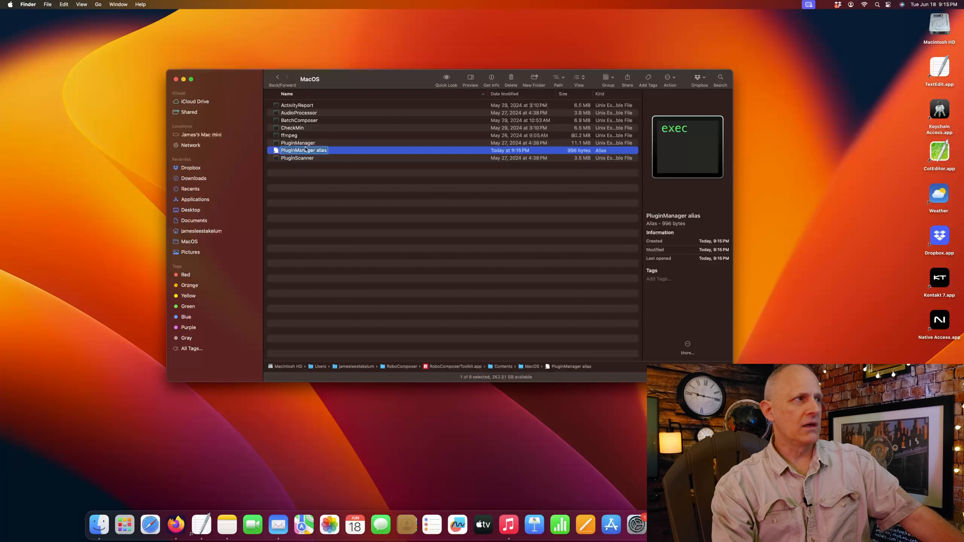
left_click(308, 151)
left_click(326, 153)
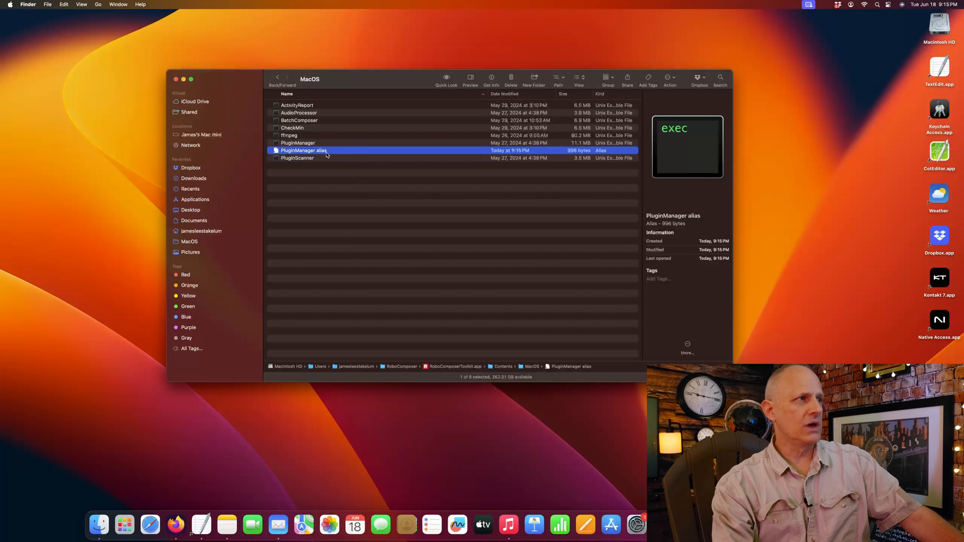
left_click_drag(314, 152, 452, 455)
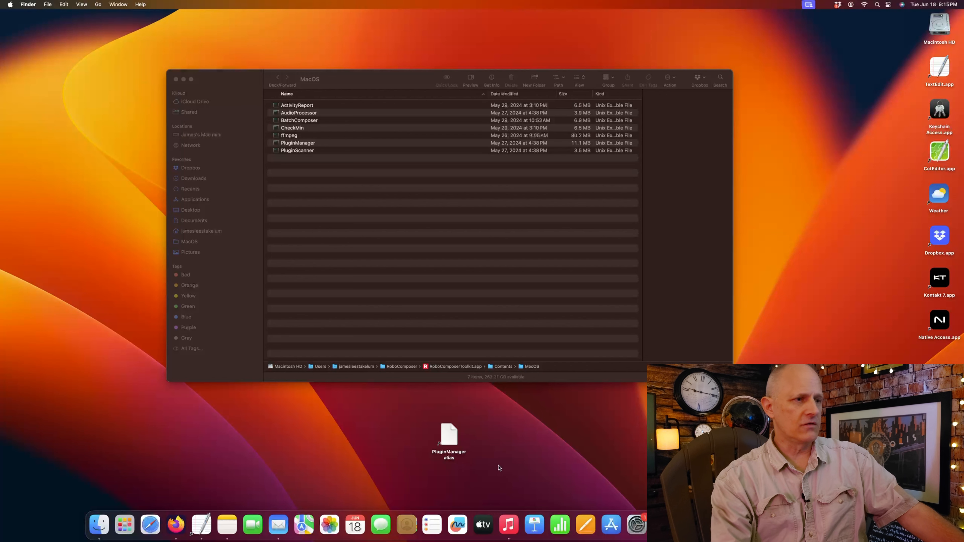
- Test the desktop alias by launching Plugin Manager, then close it and its Terminal session
double_click(449, 437)
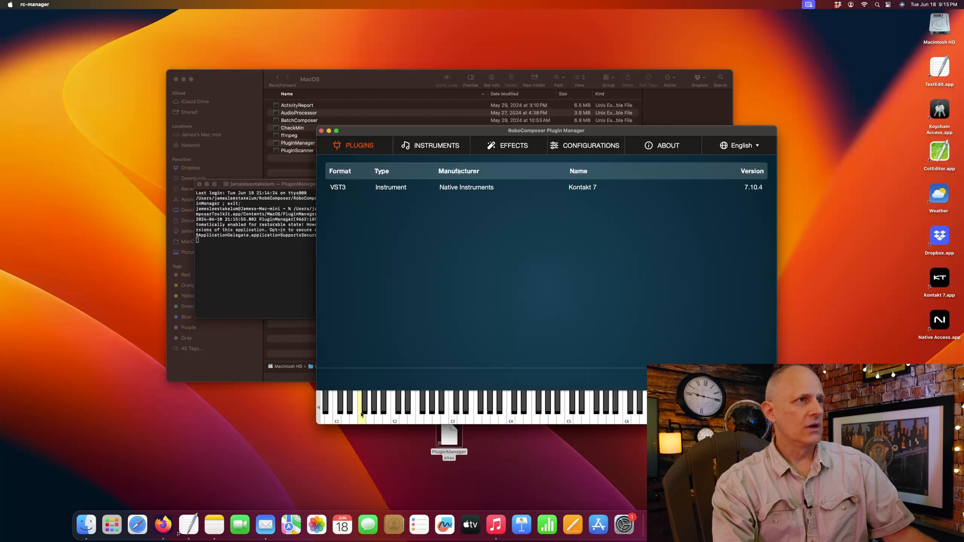
left_click(320, 131)
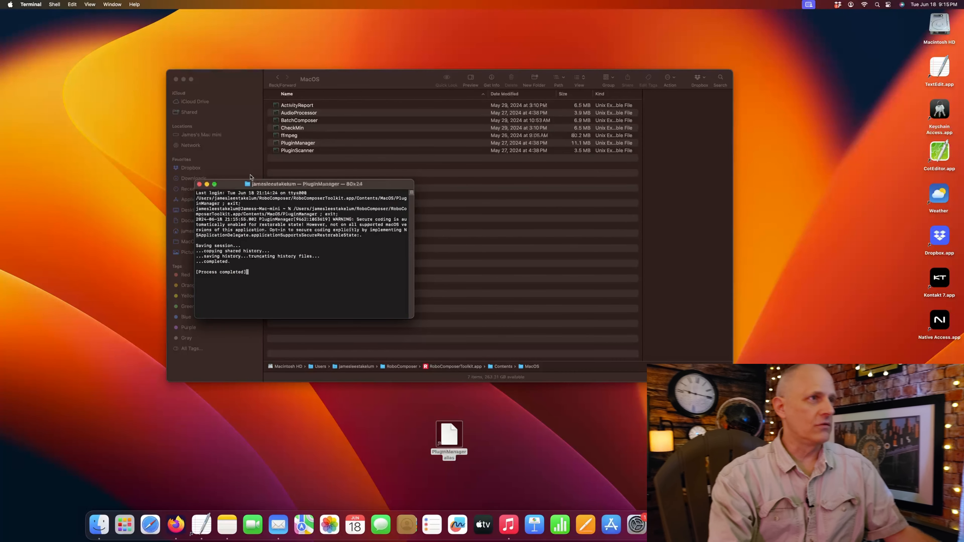
left_click(199, 184)
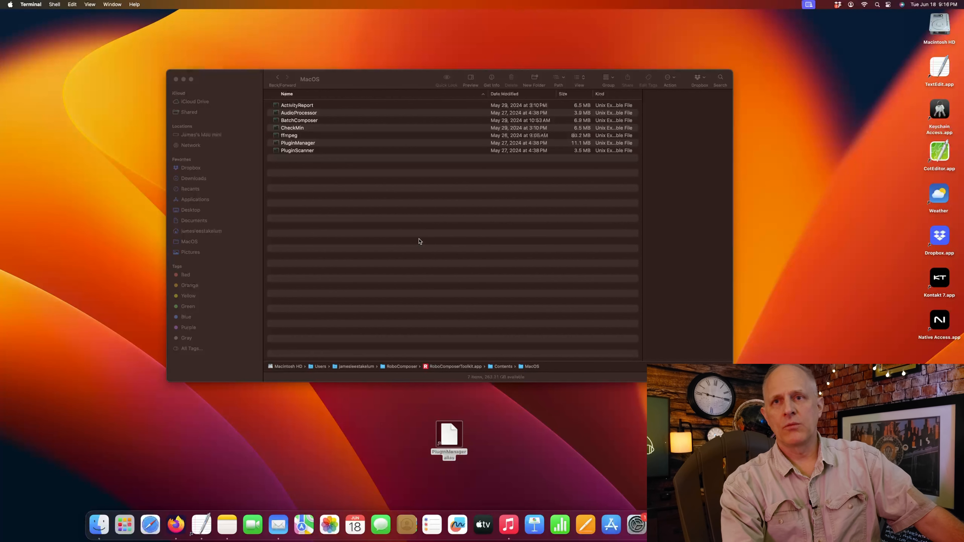
- Make an alias of BatchComposer and drag it onto the desktop
left_click(304, 120)
left_click(302, 121)
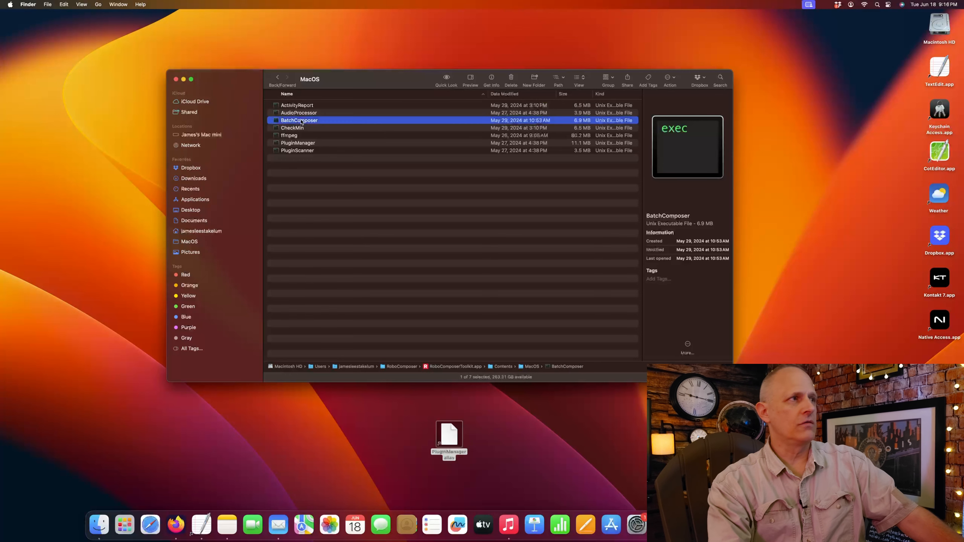
right_click(304, 122)
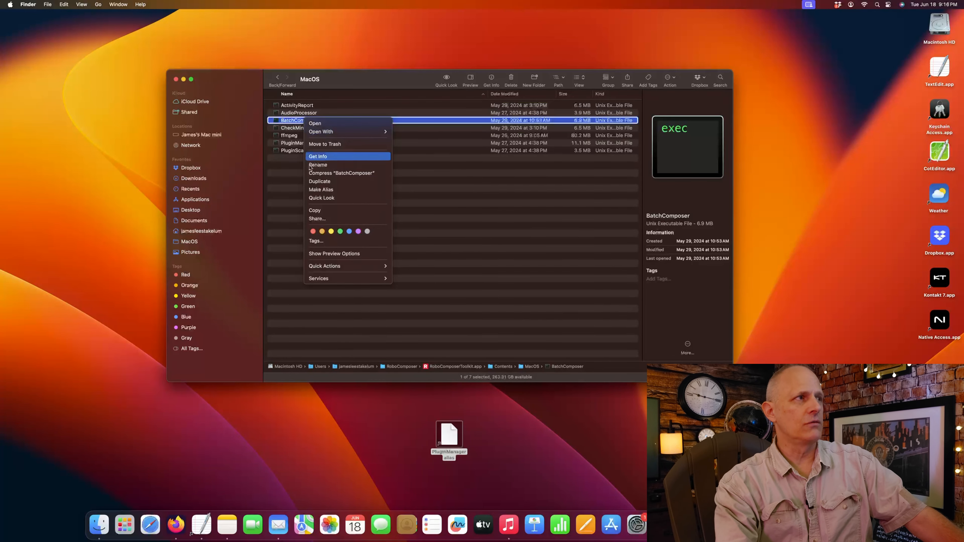
left_click(339, 192)
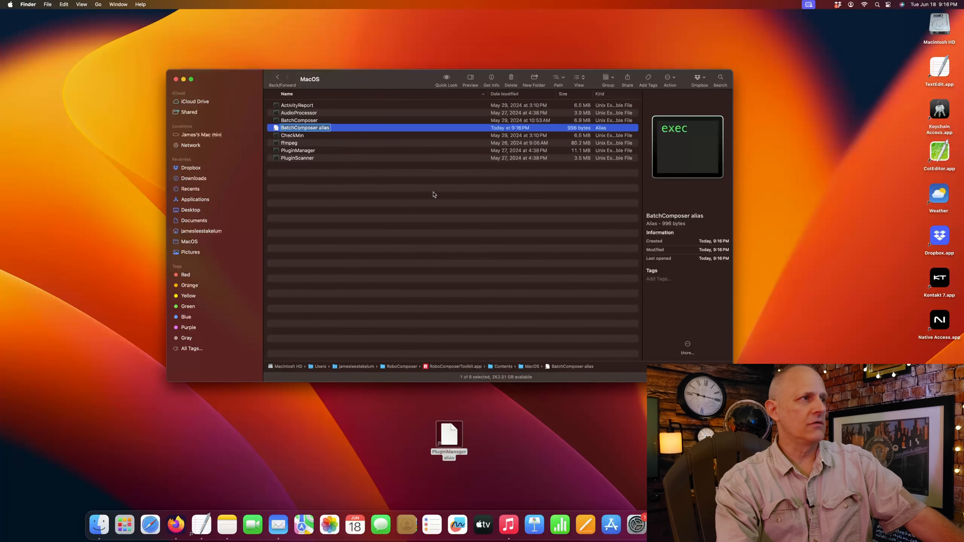
left_click_drag(314, 129, 509, 427)
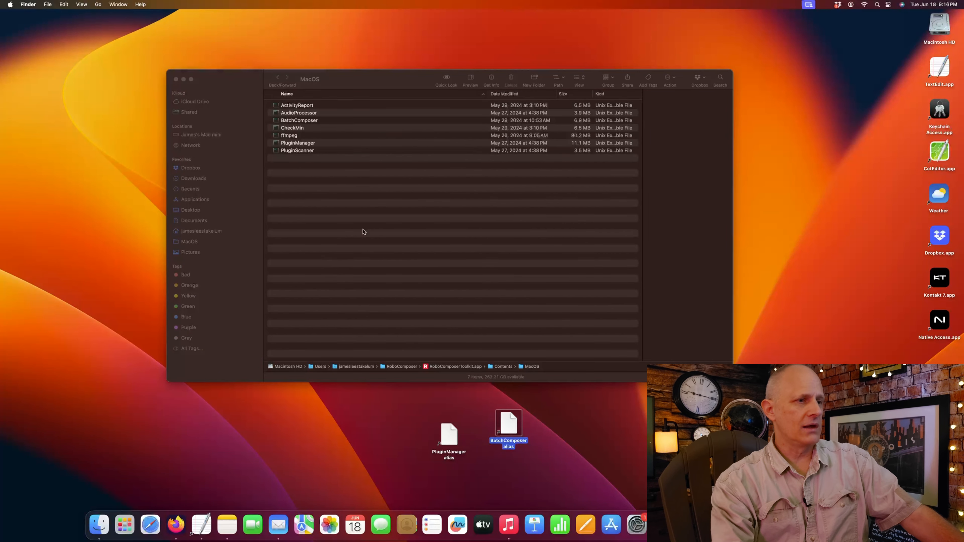
- From the Contents folder, make an alias of the MacOS folder and drag it onto the desktop
left_click(367, 172)
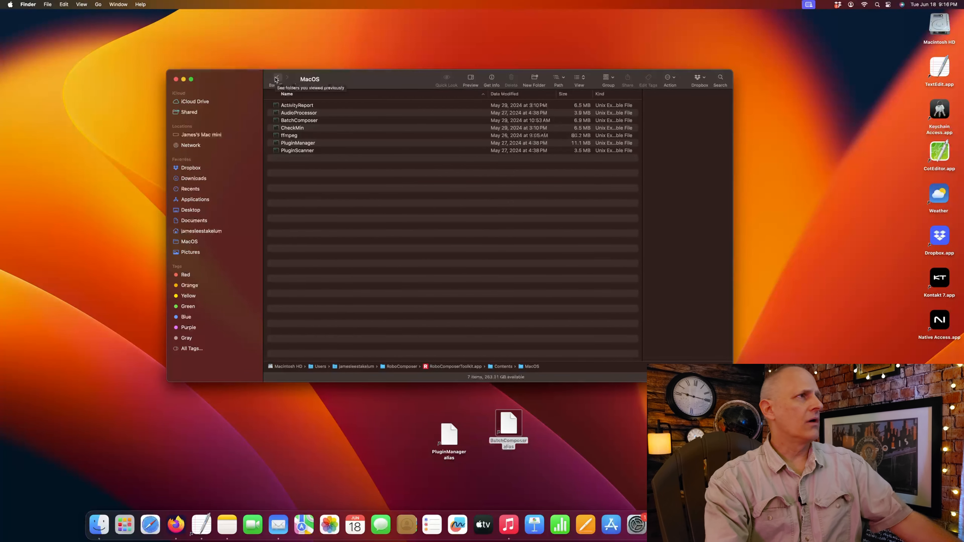
left_click(276, 78)
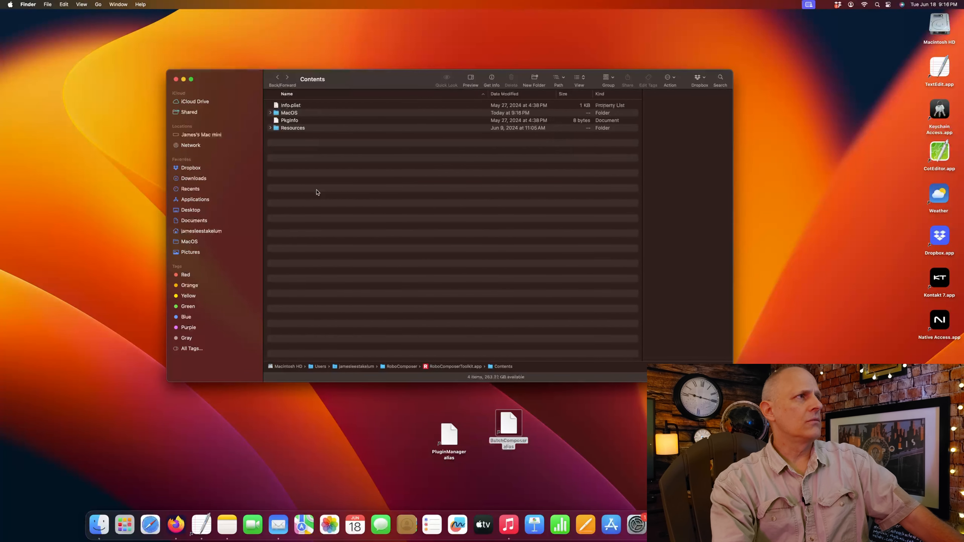
right_click(292, 115)
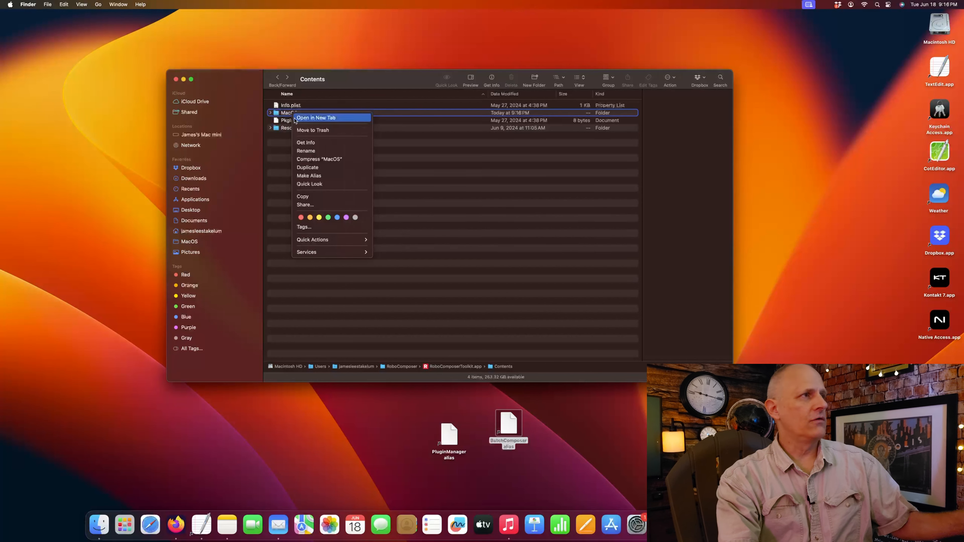
left_click(339, 179)
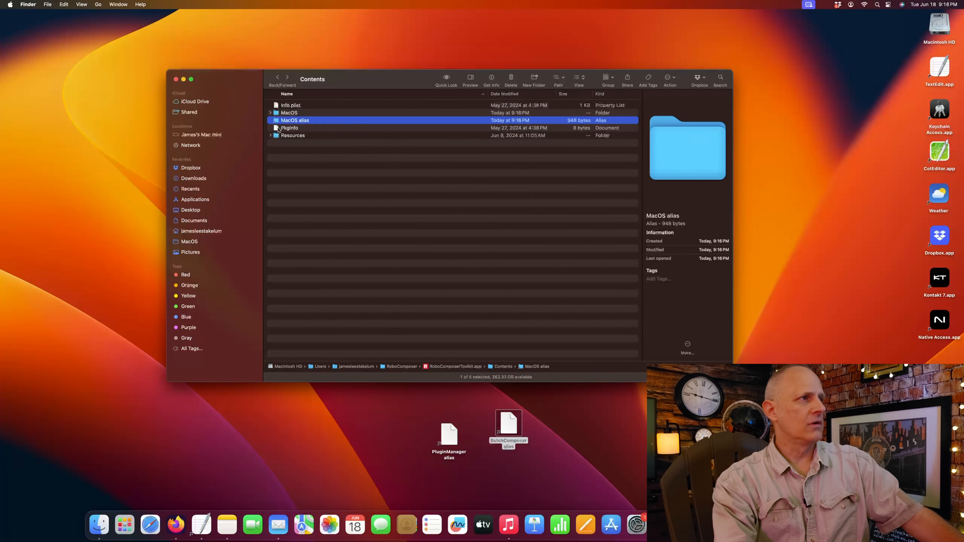
left_click_drag(292, 125, 584, 446)
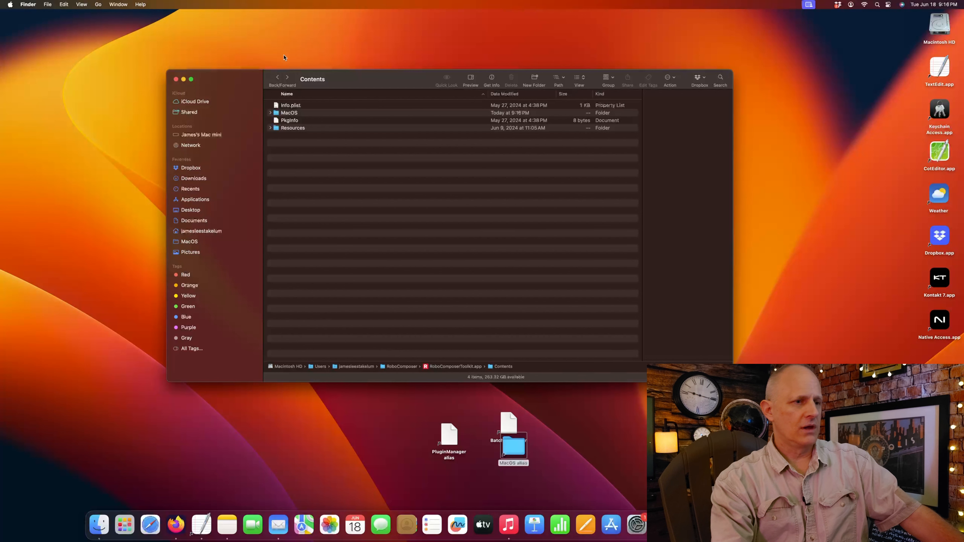
- Back in the home folder, make an alias of the RoboComposer folder and drag it onto the desktop
left_click(278, 78)
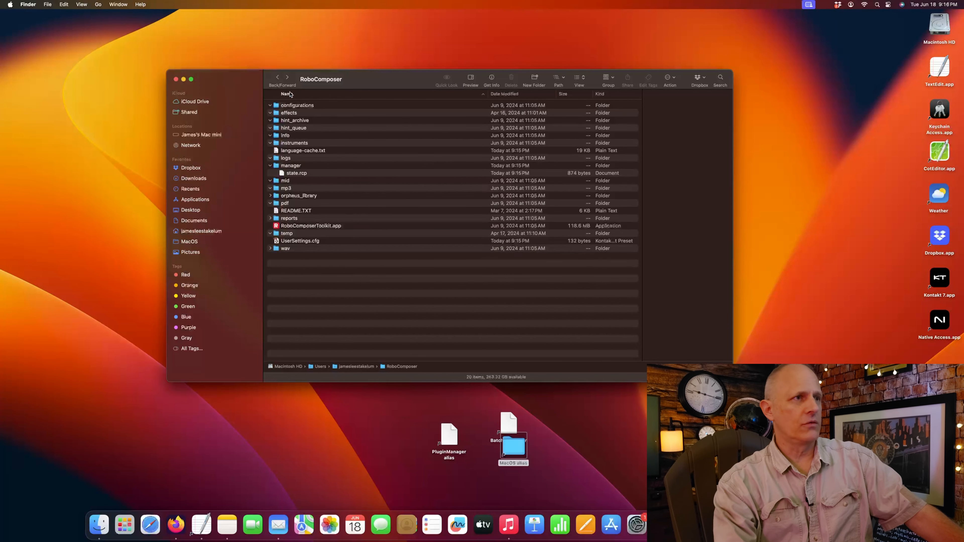
left_click(278, 77)
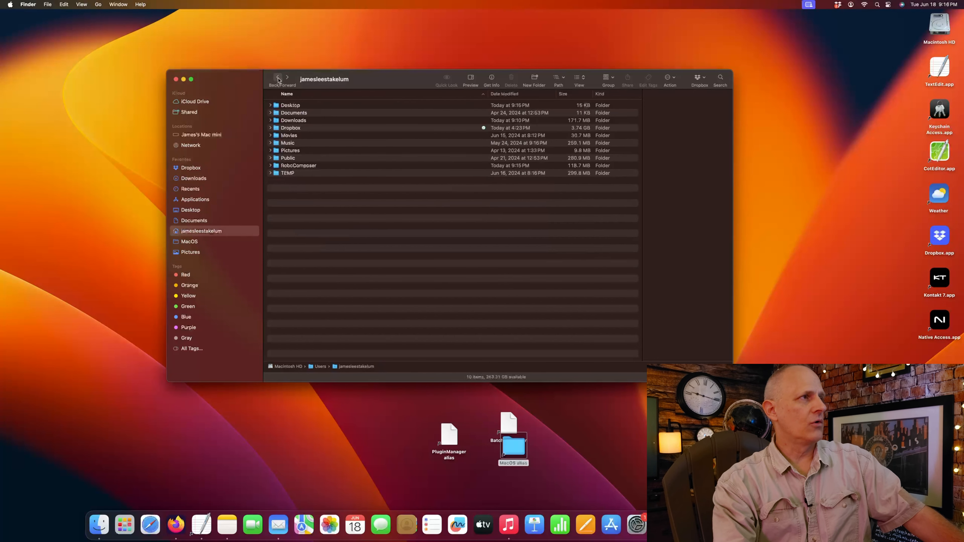
left_click(301, 168)
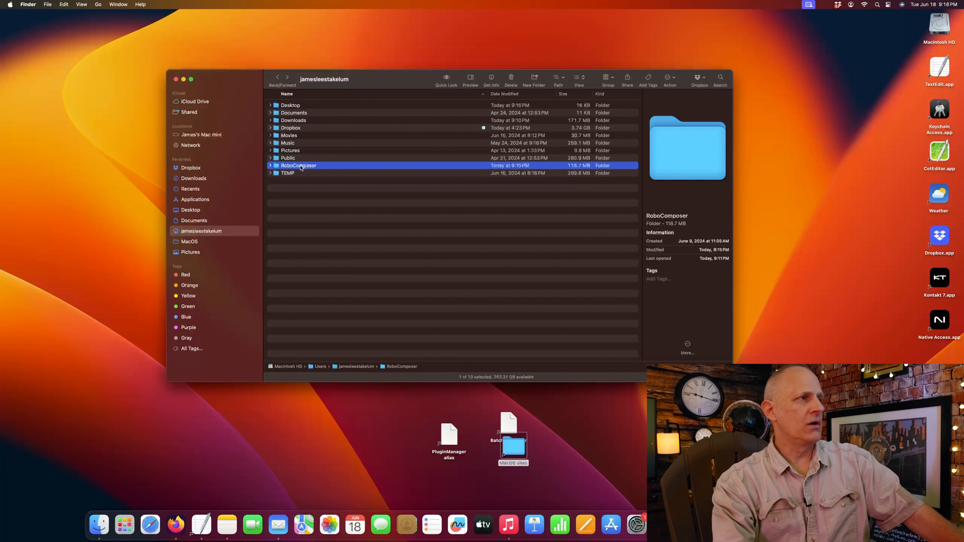
right_click(301, 168)
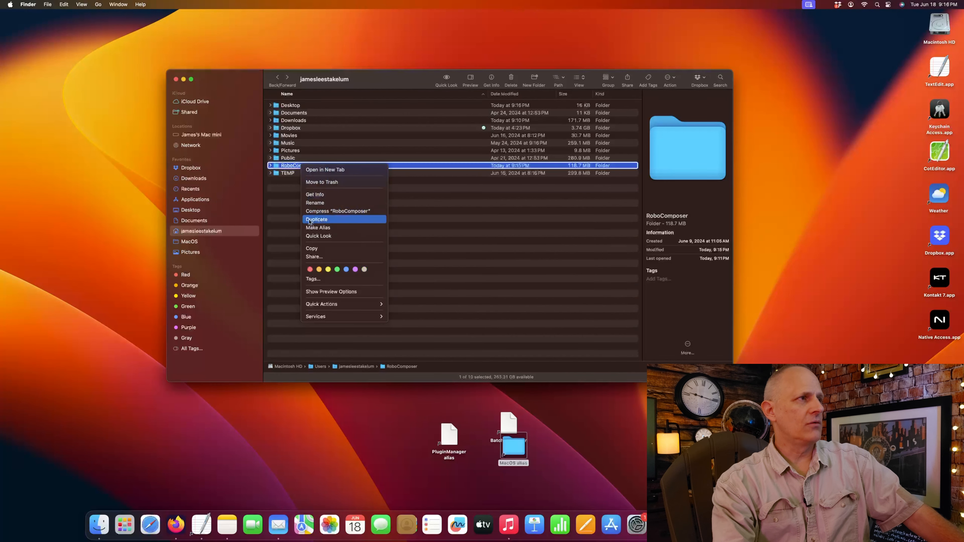
left_click(339, 228)
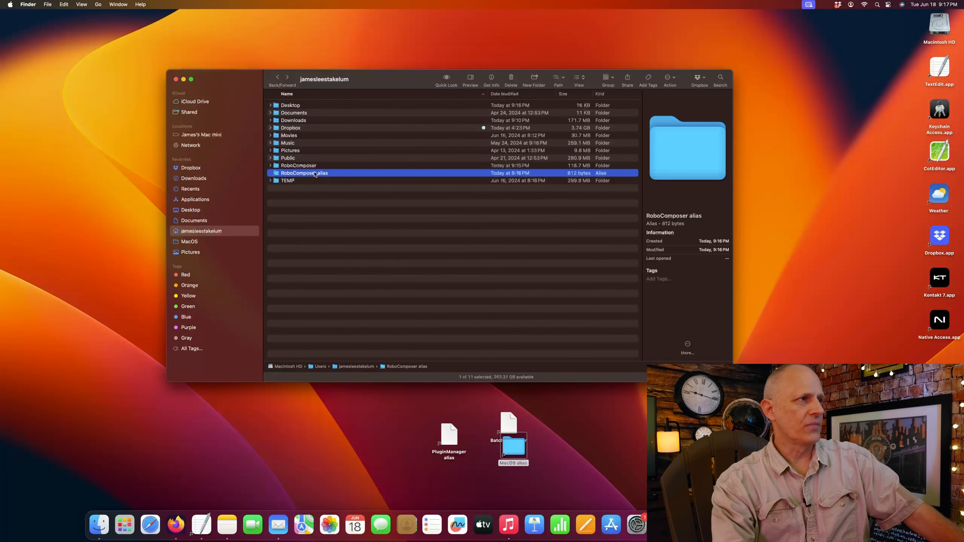
left_click_drag(314, 174, 615, 452)
- Reposition the MacOS alias beside the BatchComposer alias on the desktop
left_click_drag(517, 450, 555, 432)
left_click(563, 464)
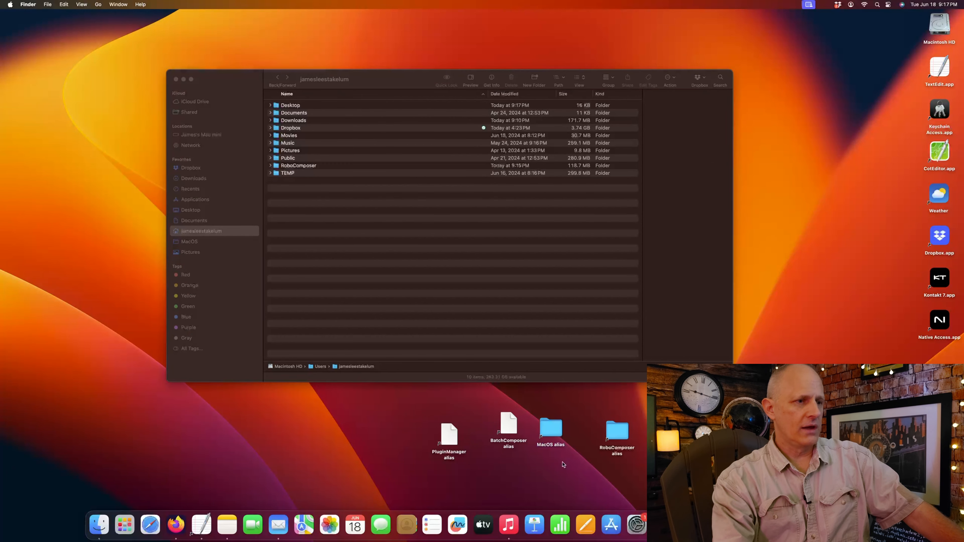
left_click(442, 282)
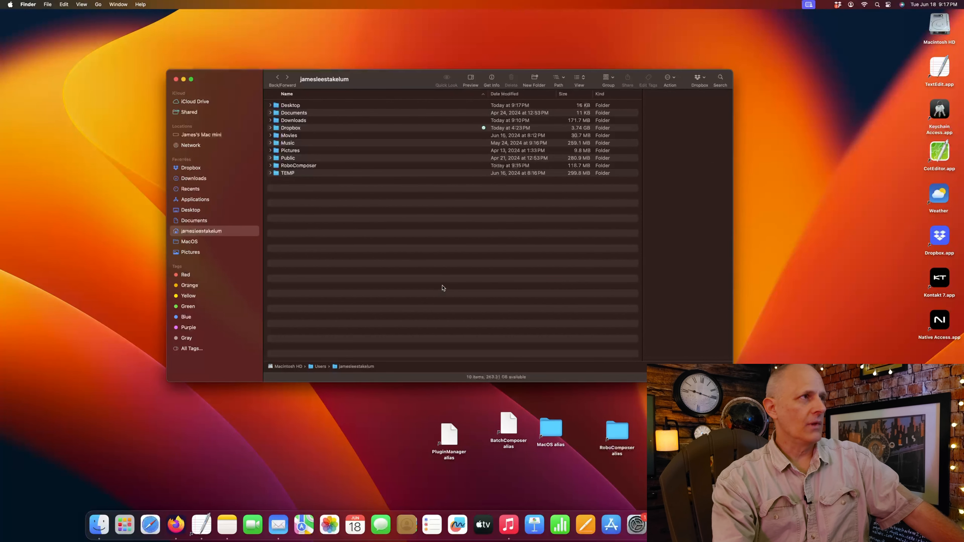